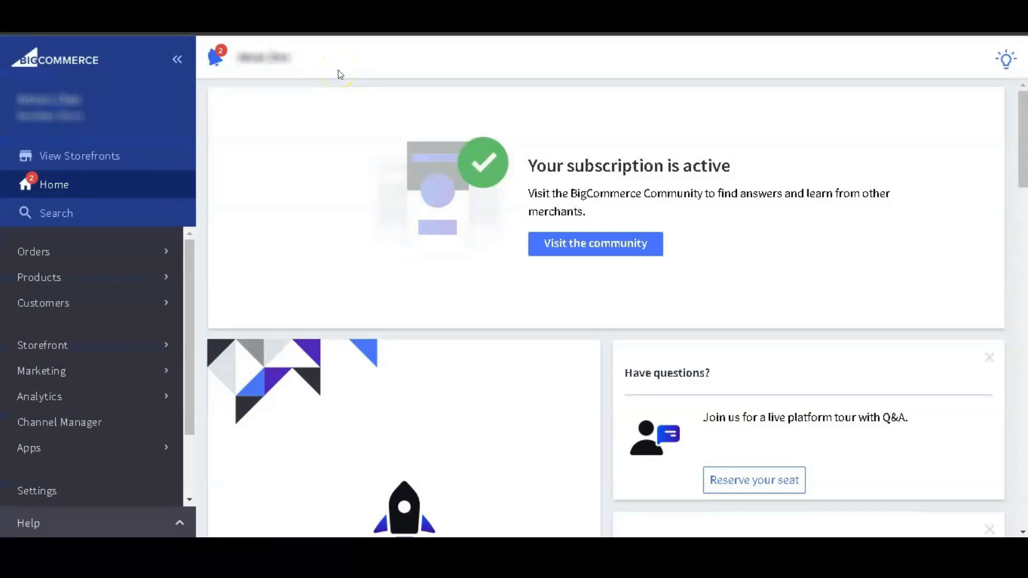
Open the list of all store products and look through it.
left_click(60, 287)
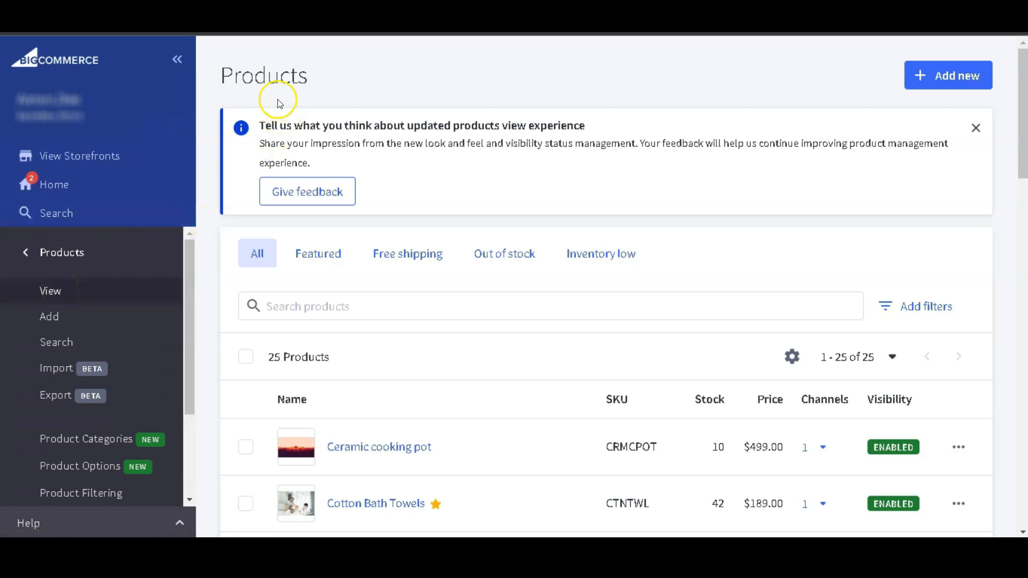
scroll(229, 138, "down", 10)
scroll(224, 170, "up", 9)
scroll(225, 170, "up", 2)
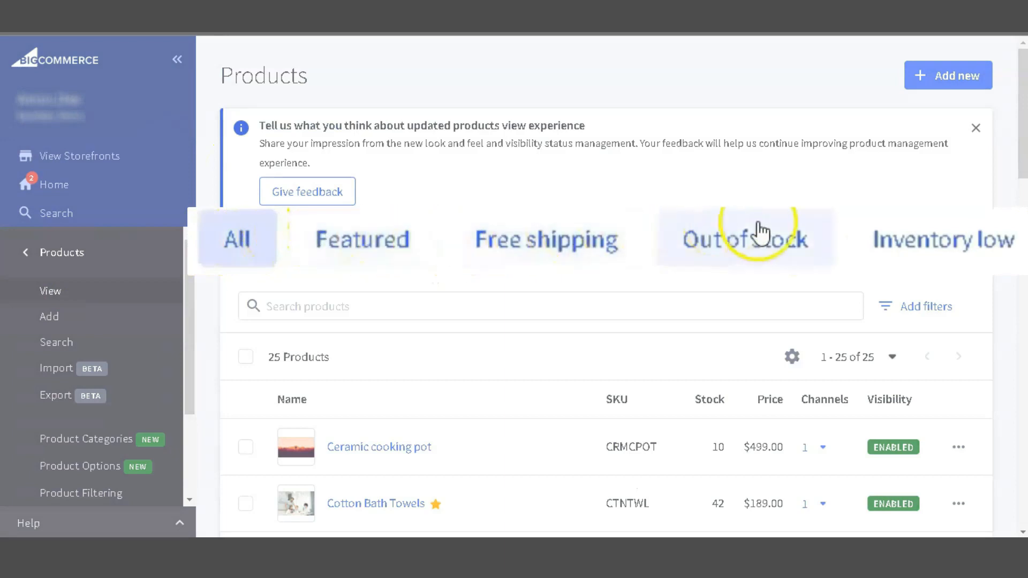
Filter the product list in turn by Featured, Free shipping, Out of stock and Inventory low.
left_click(356, 246)
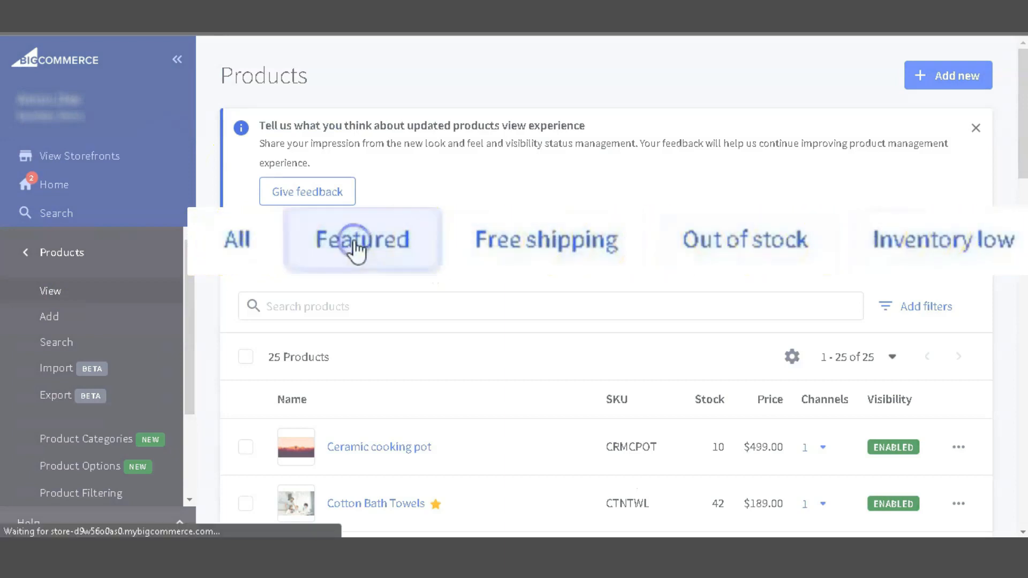
left_click(518, 242)
left_click(734, 247)
left_click(879, 241)
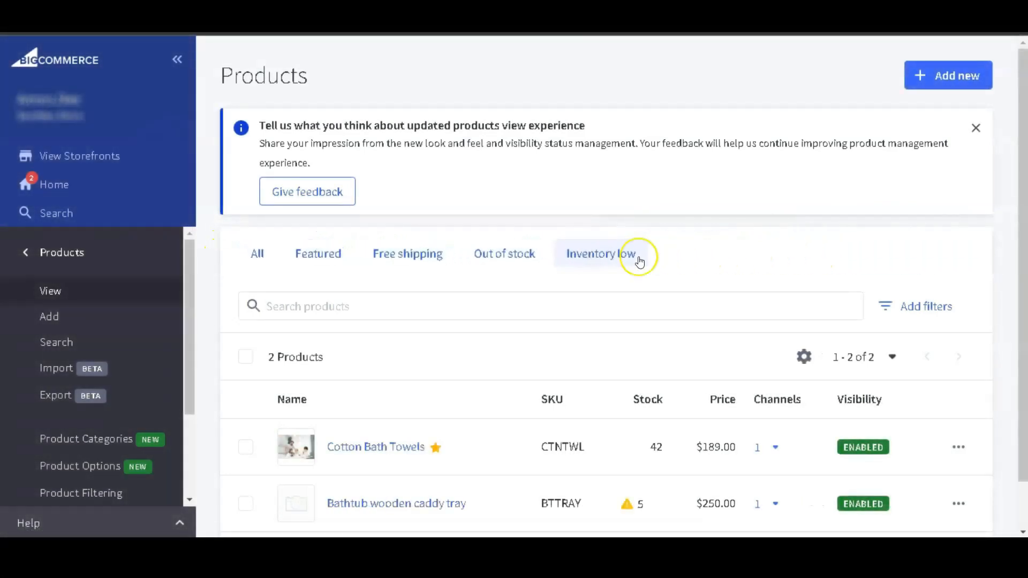
Open the additional product filters and examine the advanced search options for keywords, brand, channels, ranges and settings.
left_click(908, 306)
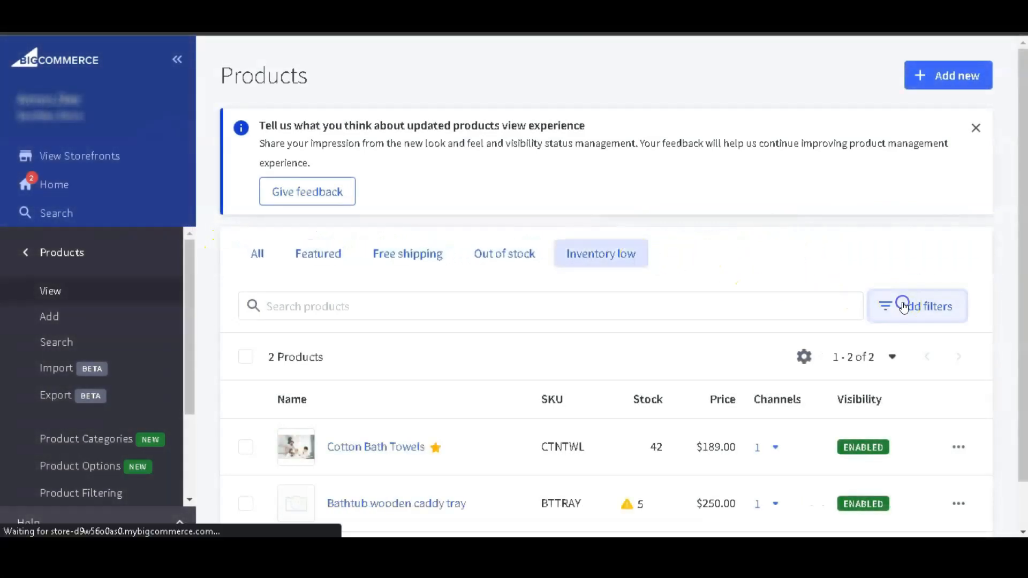
left_click(541, 222)
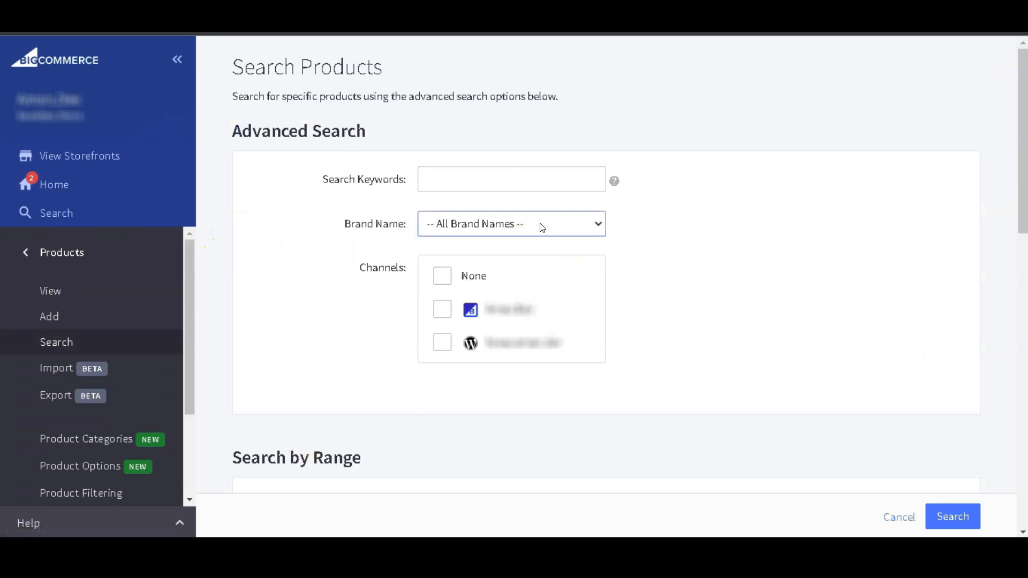
left_click(454, 311)
scroll(448, 349, "down", 4)
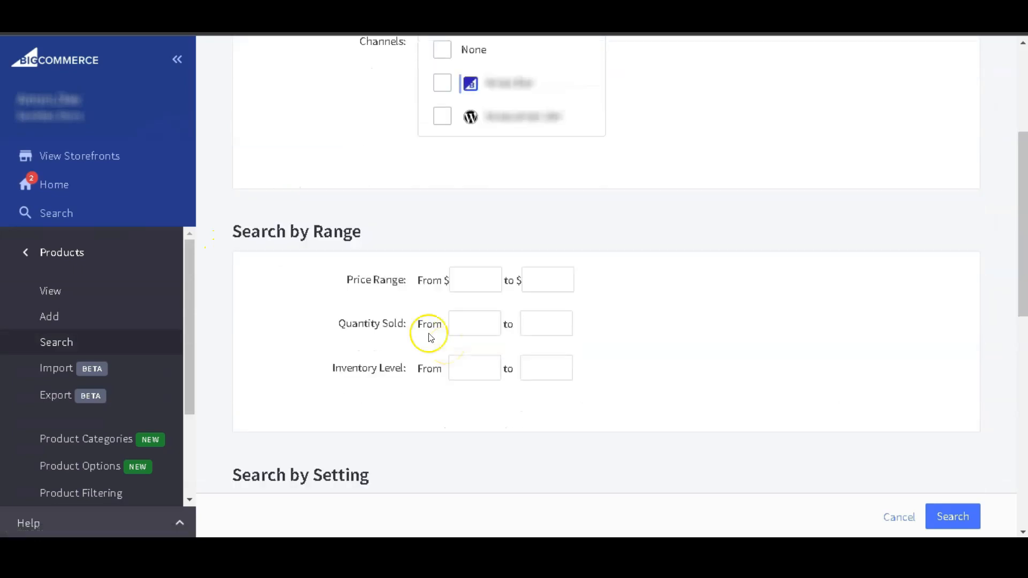
scroll(274, 354, "down", 10)
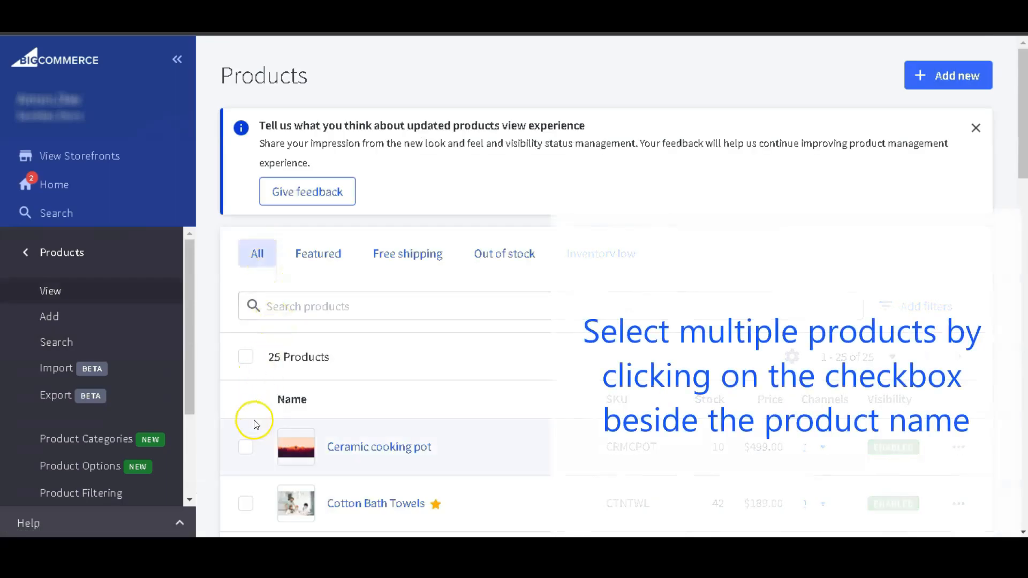
Select Ceramic cooking pot and Cotton Bath Towels in the full product list and review the extra bulk actions.
left_click(247, 451)
left_click(246, 504)
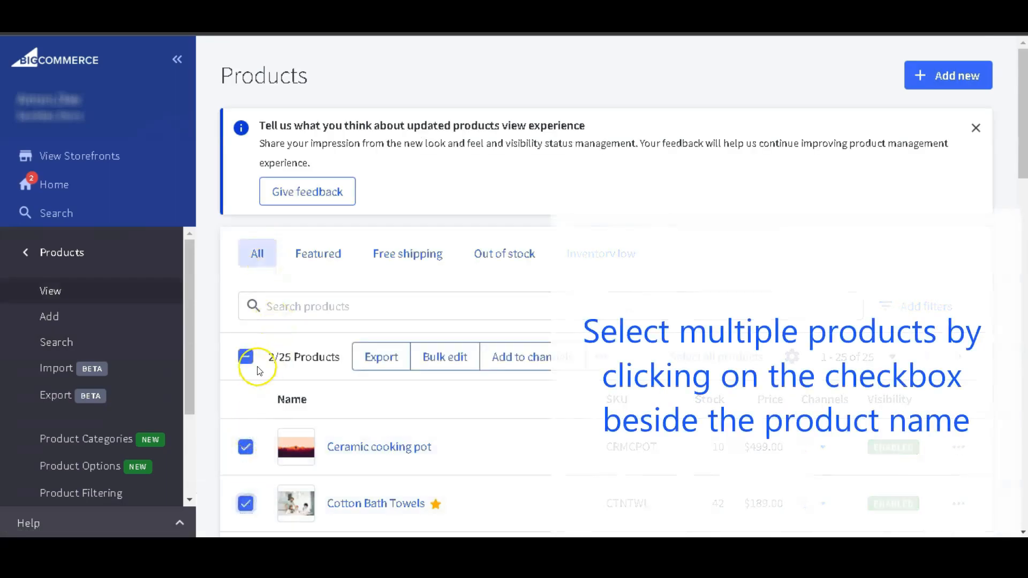
left_click(602, 356)
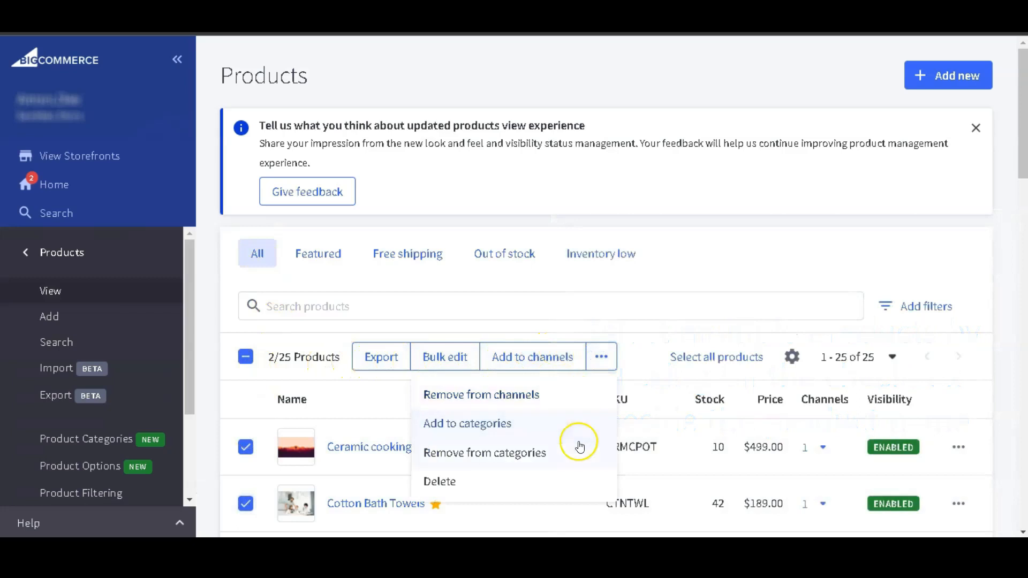
left_click(327, 376)
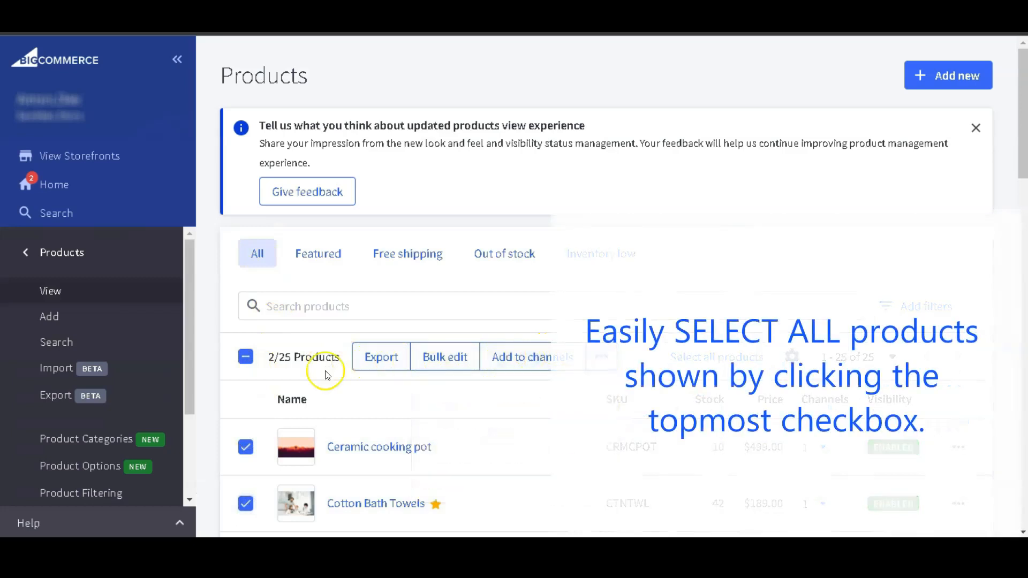
Select all products in the list at once and clear the selection again.
left_click(245, 358)
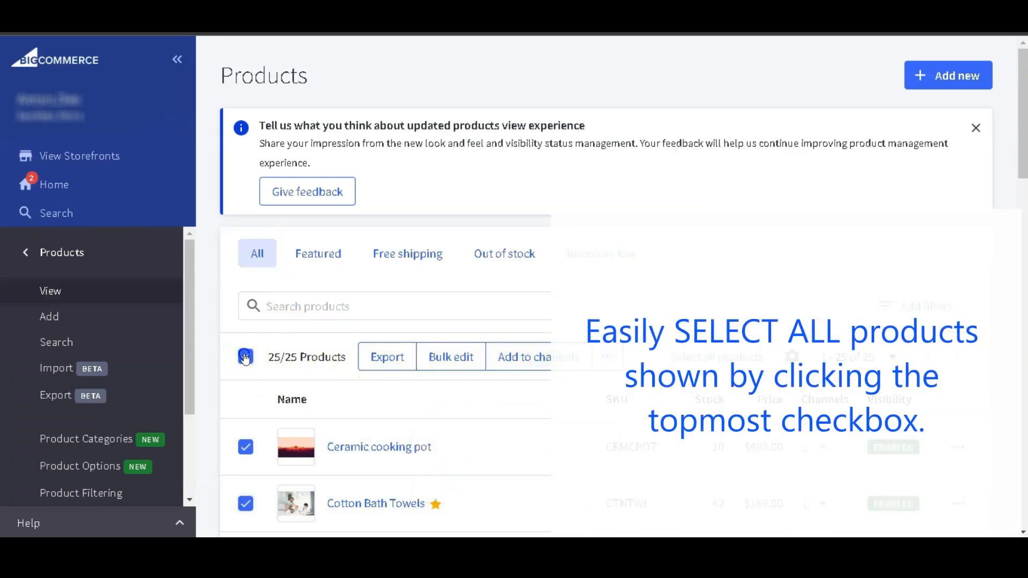
left_click(245, 357)
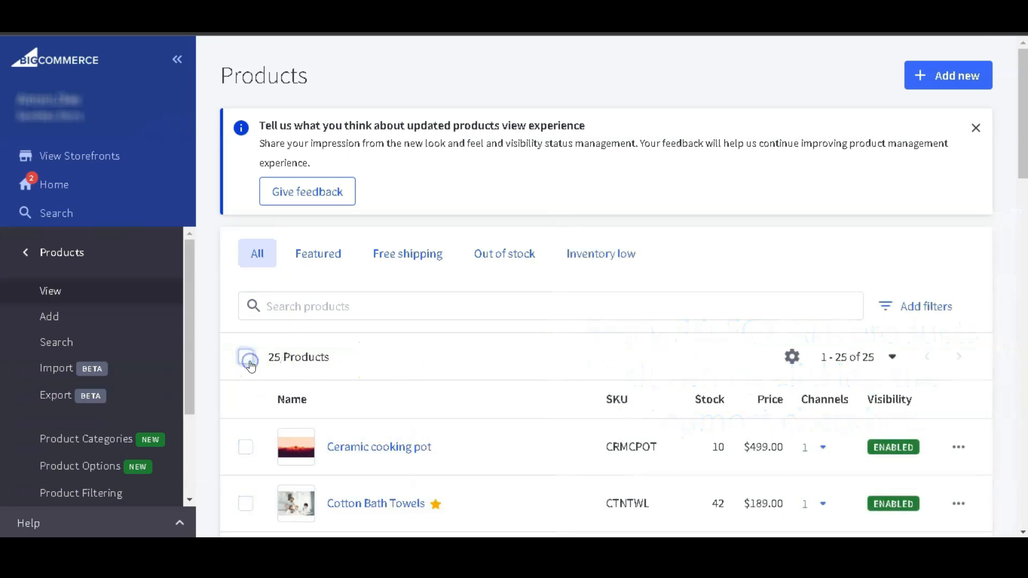
Limit the product list to 10 products per page.
left_click(890, 357)
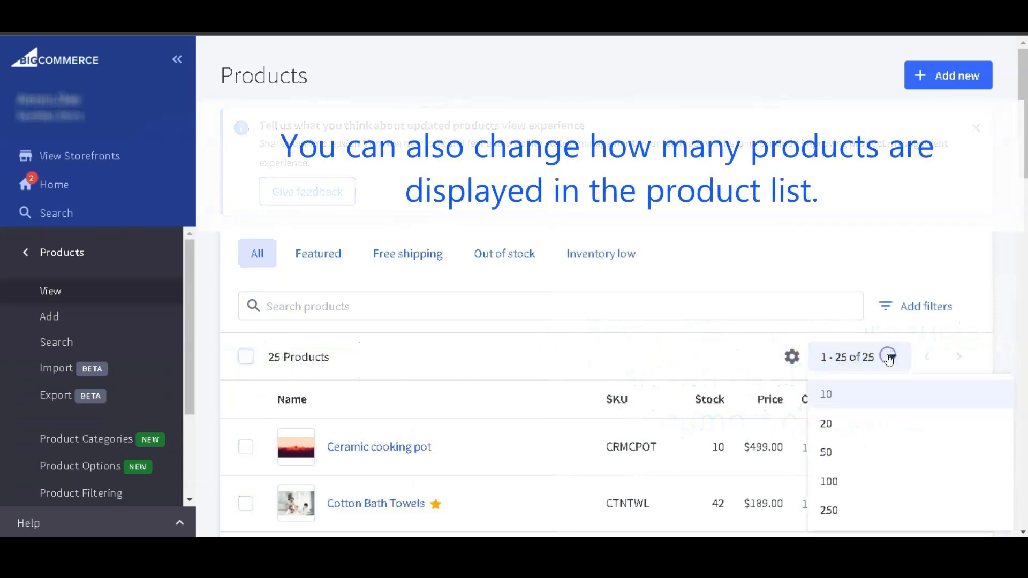
left_click(879, 385)
scroll(855, 350, "down", 10)
scroll(855, 351, "up", 10)
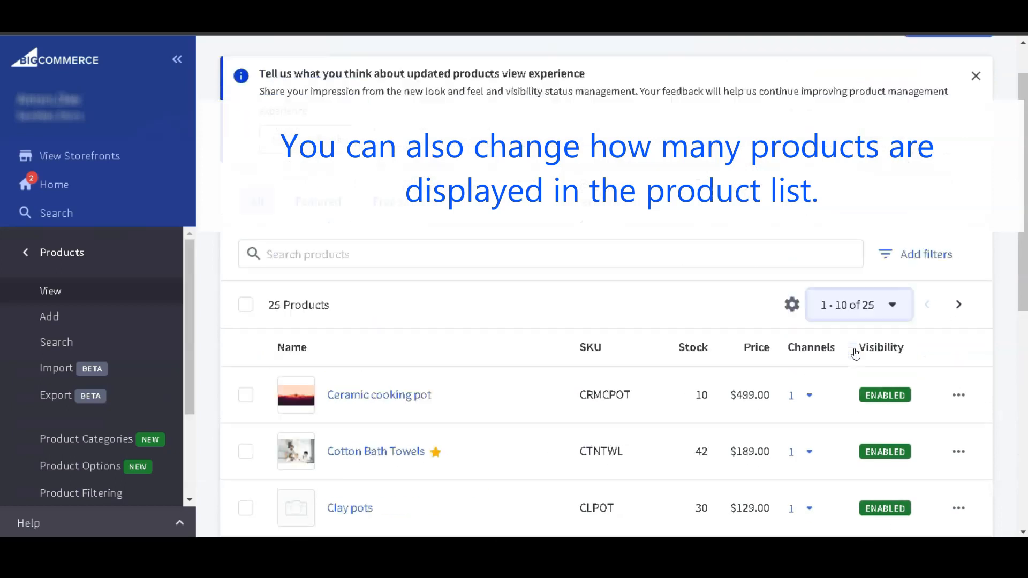
Set the product list to show 50 products per page and look through the rows.
left_click(855, 352)
left_click(871, 452)
scroll(846, 376, "down", 15)
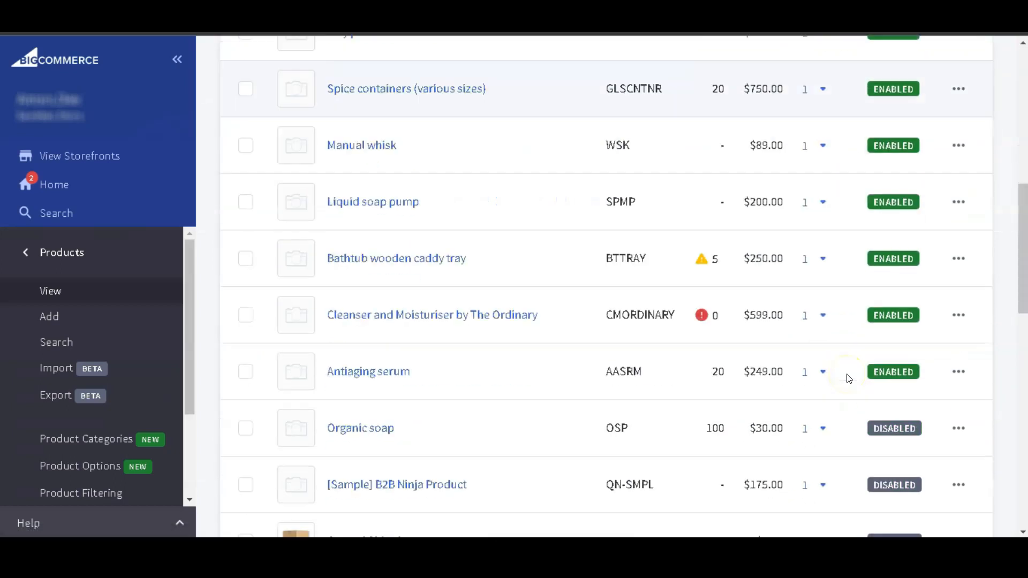
scroll(849, 379, "down", 6)
scroll(849, 378, "up", 20)
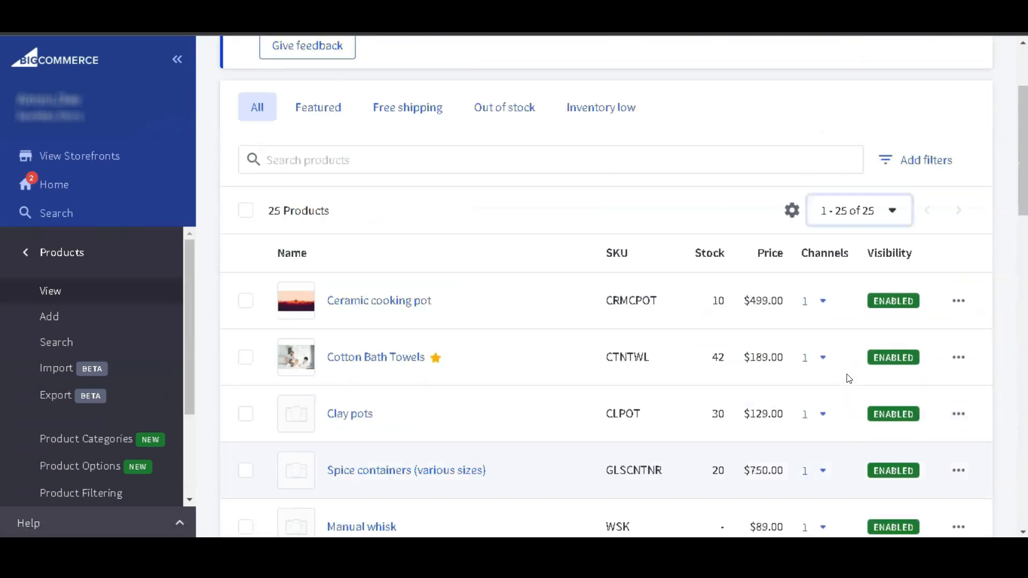
Review the product list's column settings and save them with Name, SKU, Stock, Price, Channels and Visibility all enabled.
left_click(798, 357)
left_click(794, 357)
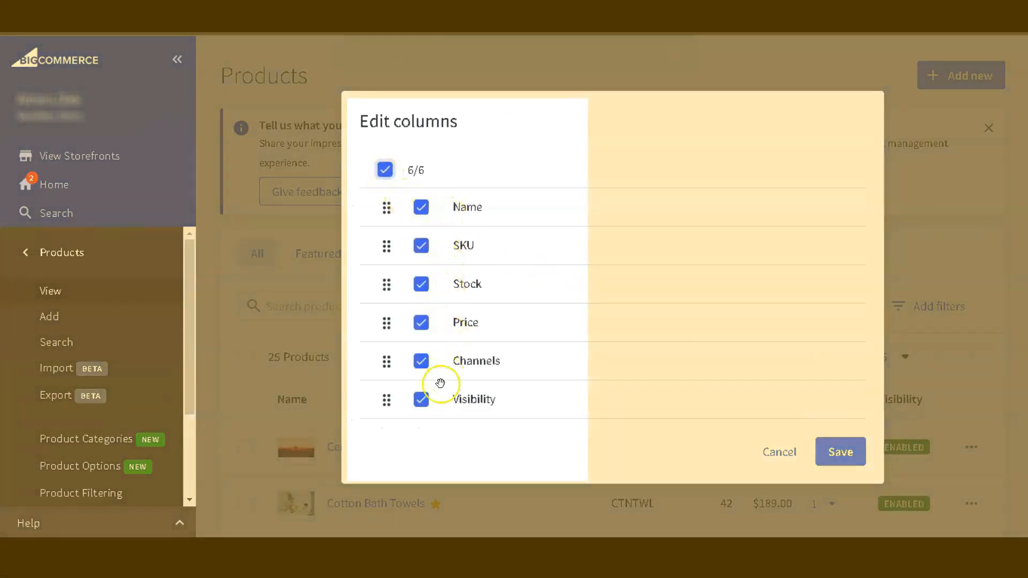
left_click(840, 462)
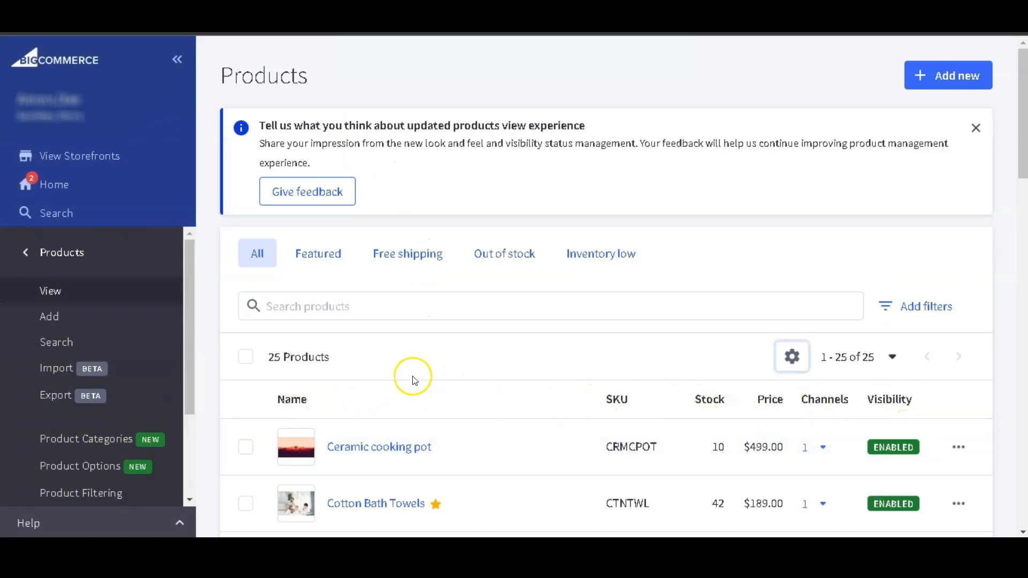
Sort the product list in turn by name, SKU, stock, price and visibility.
left_click(308, 402)
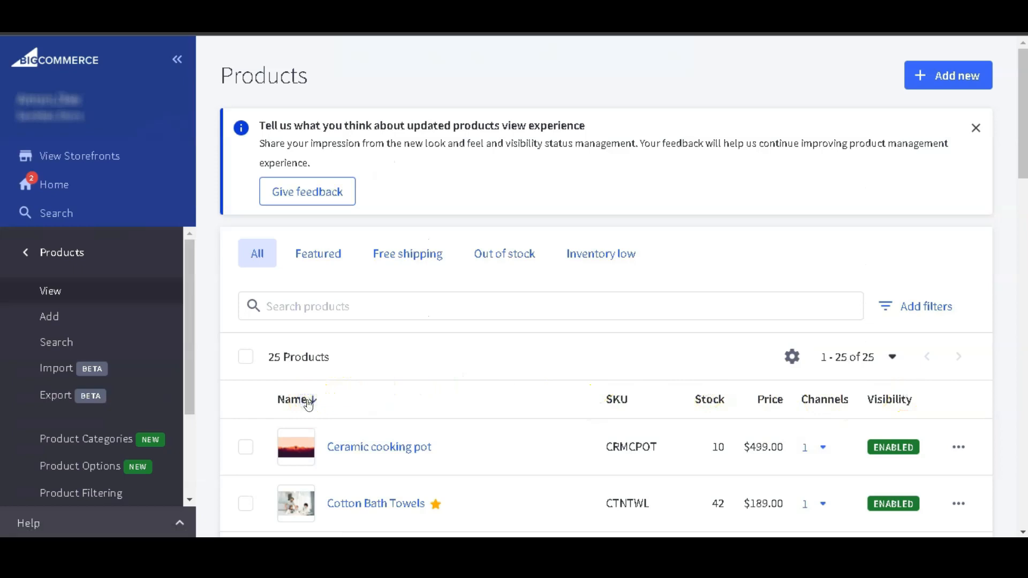
scroll(309, 404, "down", 3)
scroll(308, 404, "down", 2)
left_click(621, 172)
left_click(705, 174)
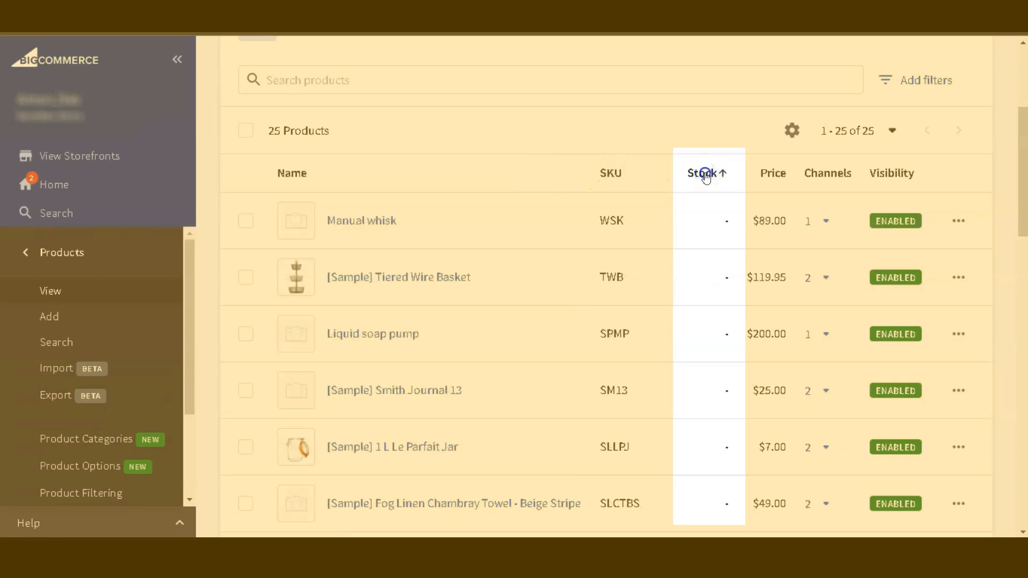
left_click(771, 179)
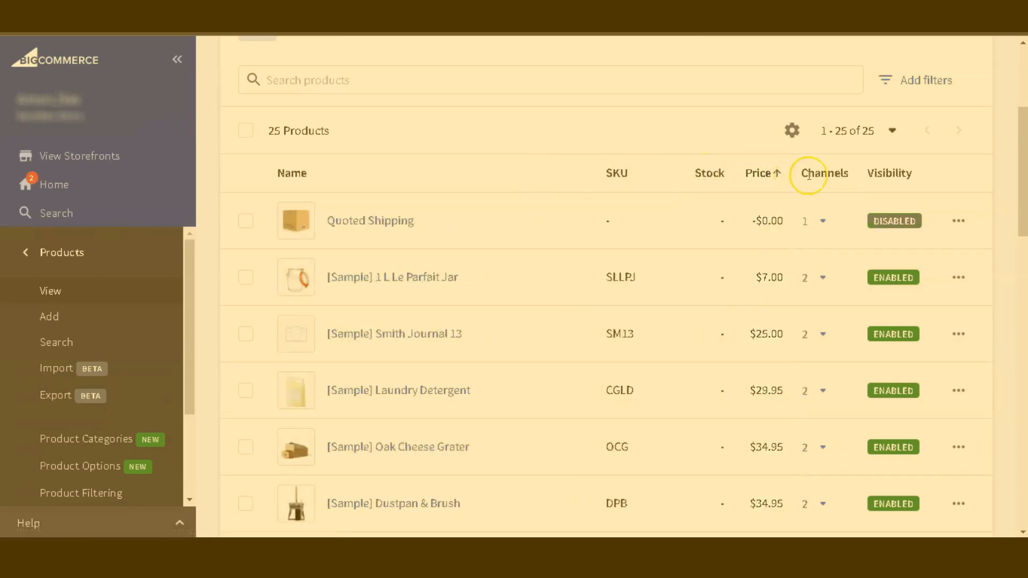
left_click(892, 175)
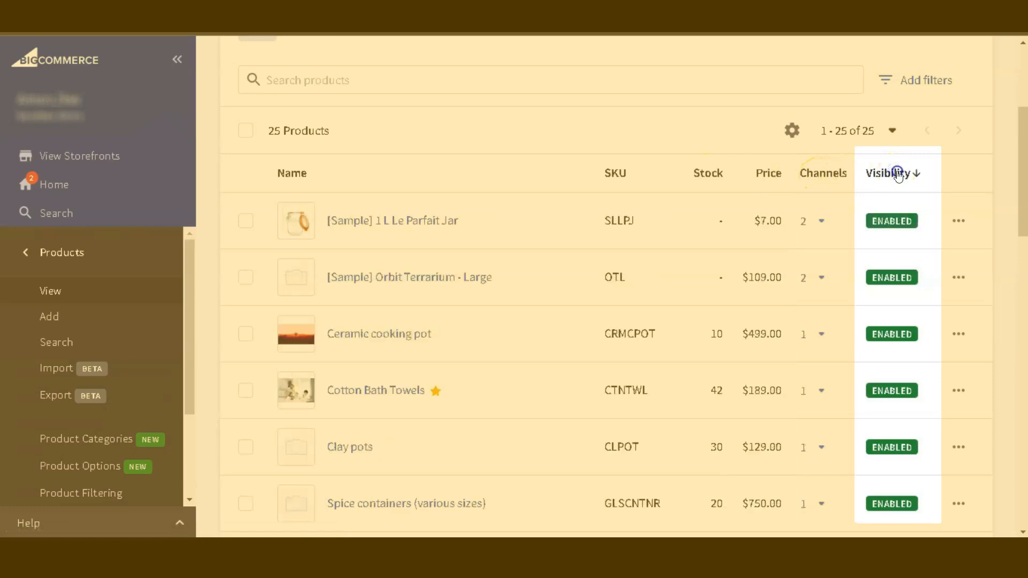
Hide the Name column from the product list and restore it.
left_click(791, 140)
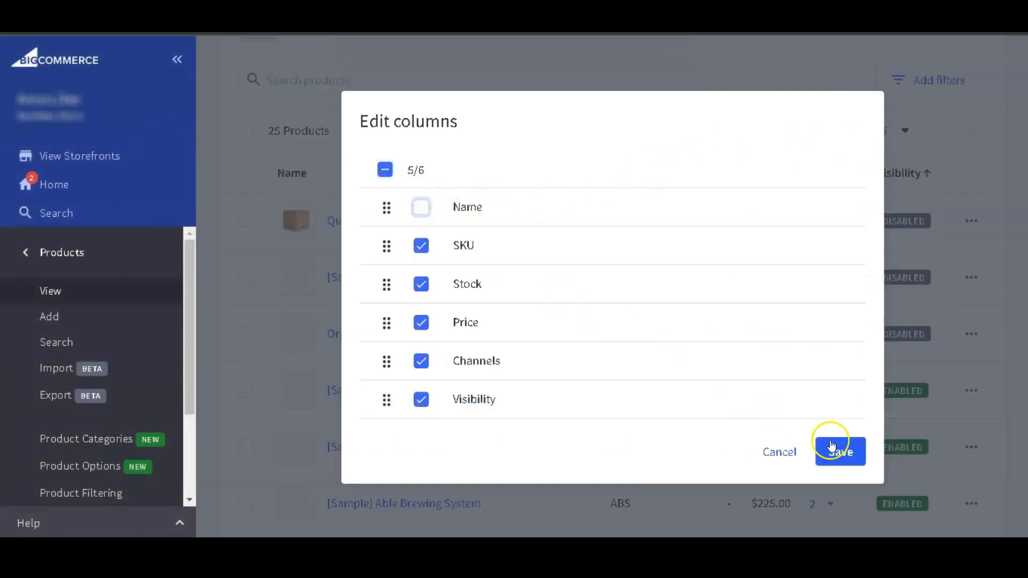
left_click(839, 452)
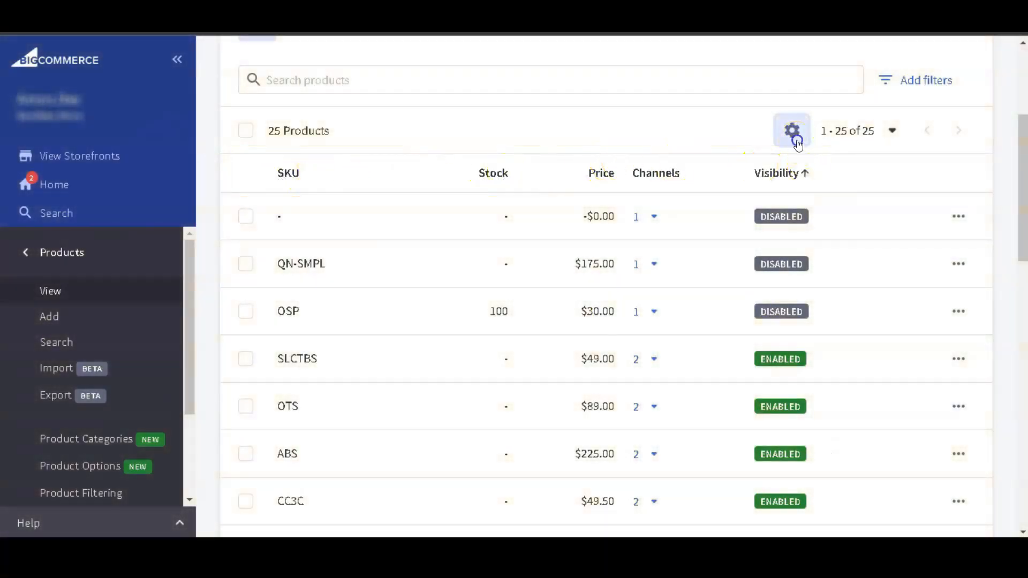
left_click(792, 140)
left_click(838, 449)
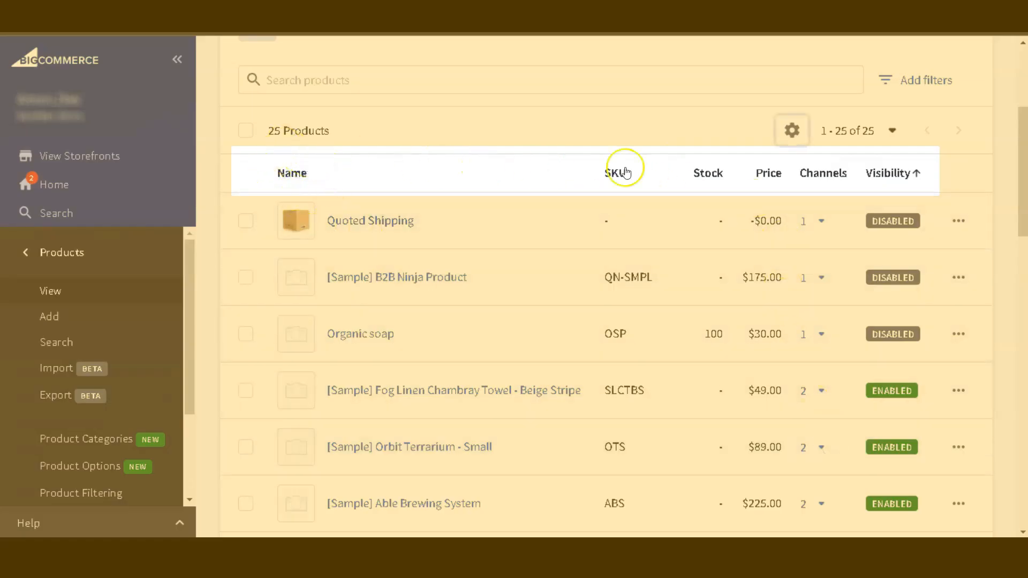
Check a product's row actions and examine the Cotton Bath Towels storefront page, including price, custom fields, options and description.
left_click(959, 220)
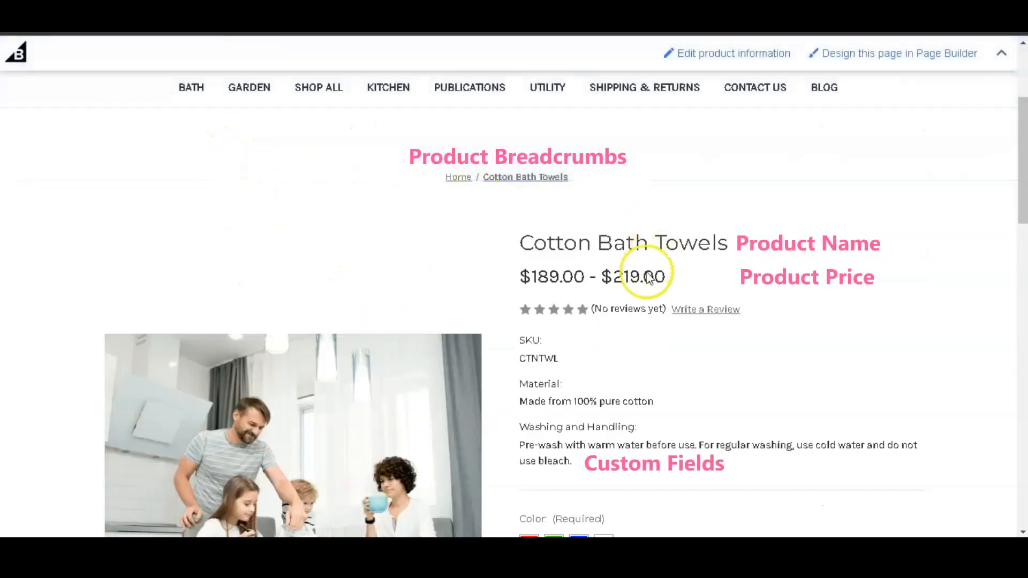
scroll(507, 455, "down", 3)
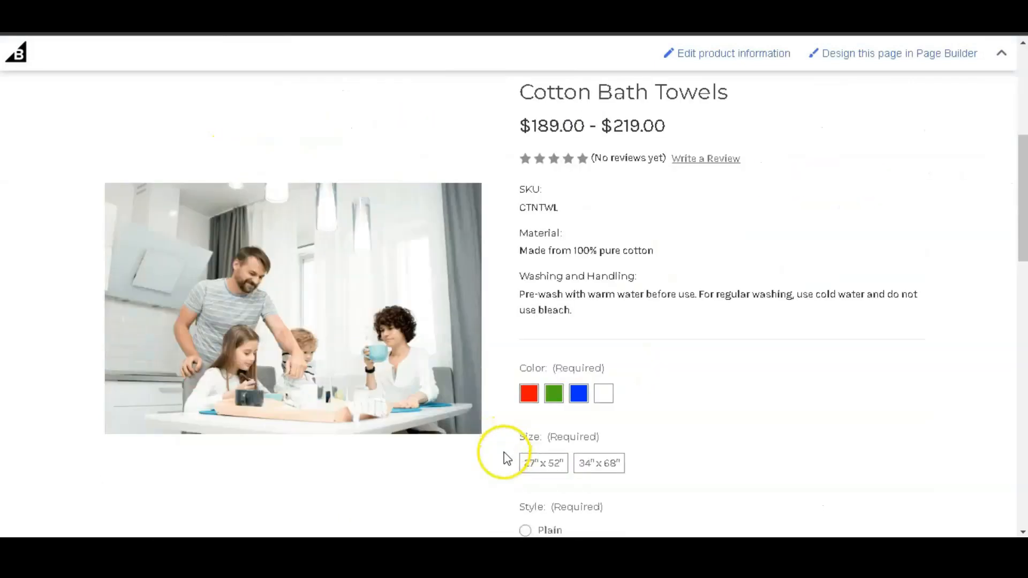
scroll(505, 457, "down", 8)
scroll(505, 455, "down", 3)
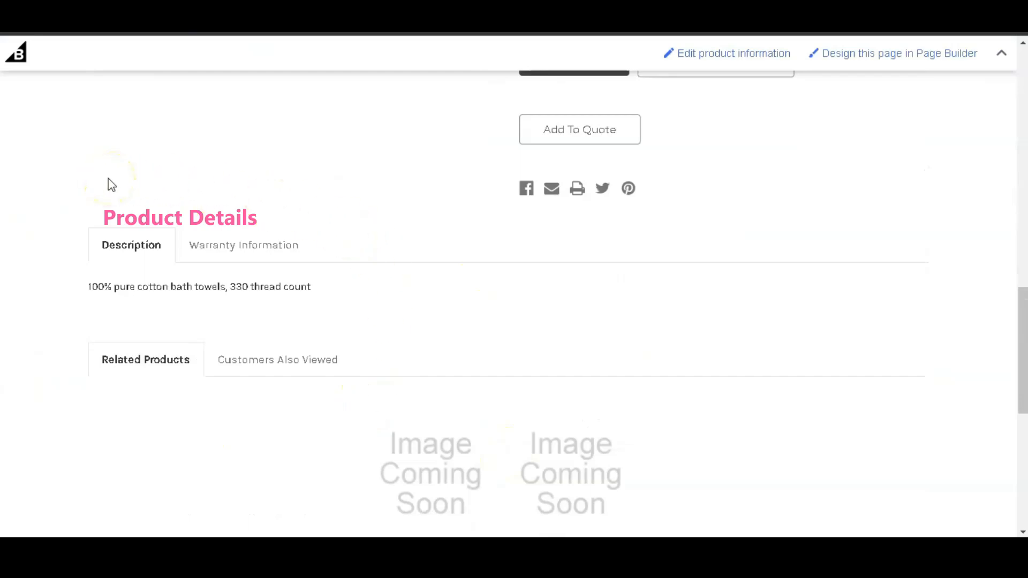
scroll(112, 185, "up", 8)
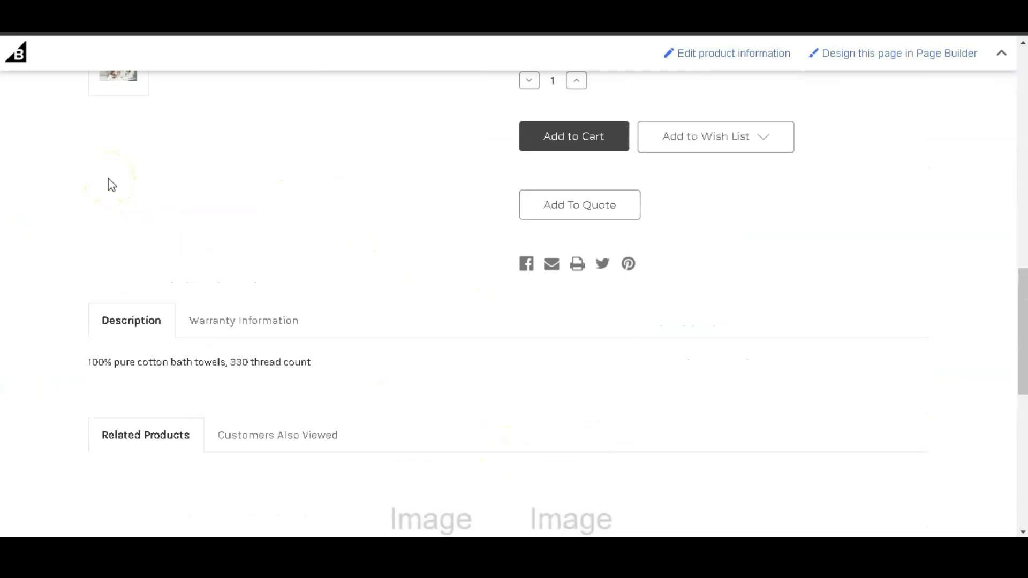
scroll(111, 185, "up", 3)
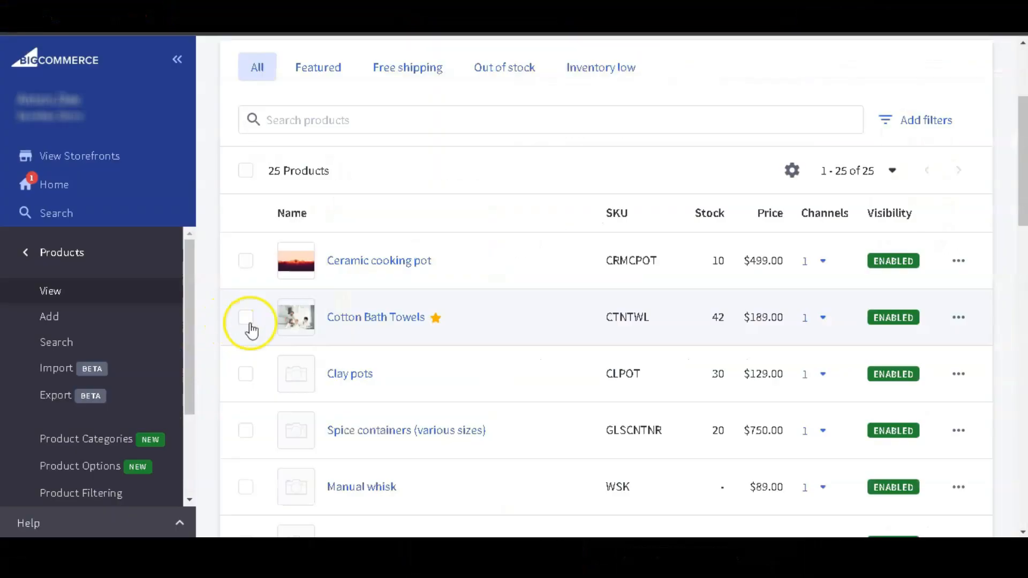
Open the Cotton Bath Towels page in Page Builder and look over the available widgets.
left_click(959, 317)
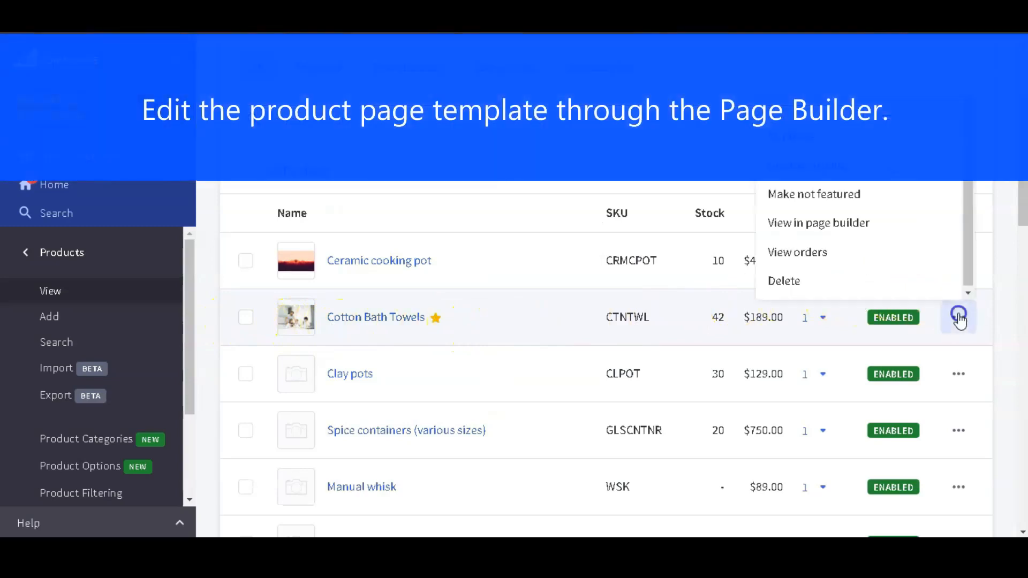
left_click(911, 225)
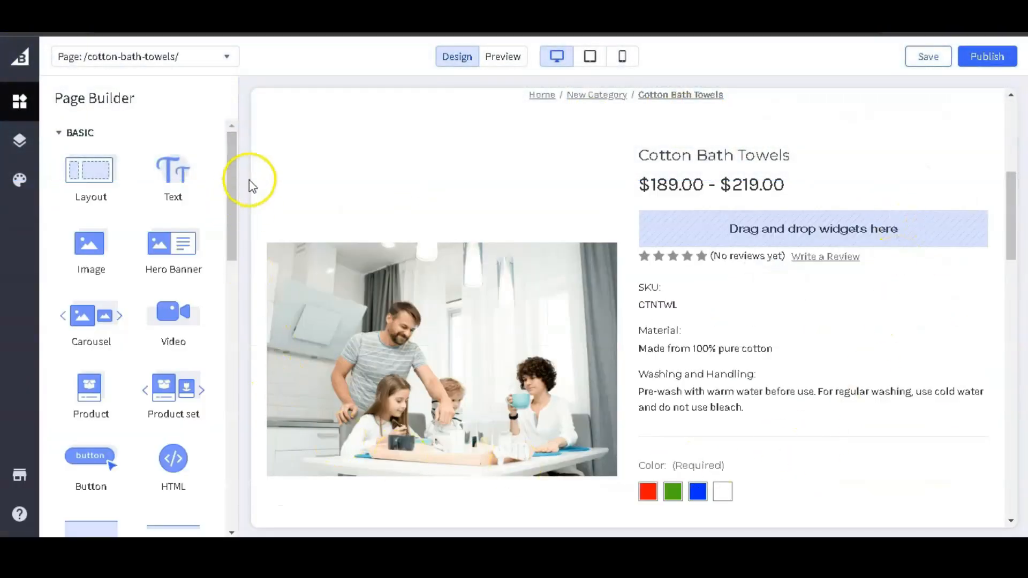
scroll(252, 182, "down", 10)
scroll(260, 234, "up", 10)
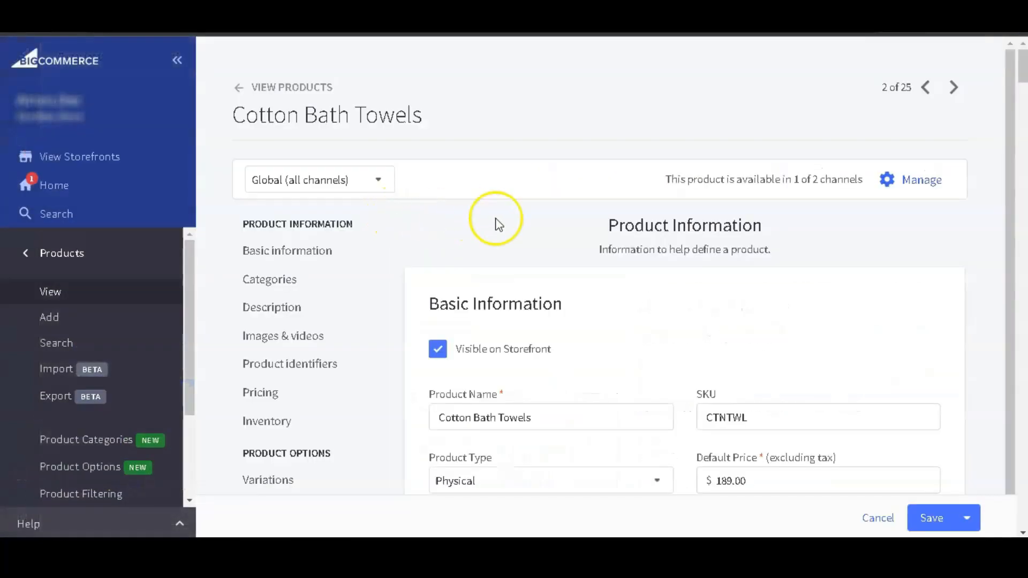
Look through the Cotton Bath Towels edit page, including basic information, description, images and videos, variant options and variants.
scroll(403, 269, "down", 1)
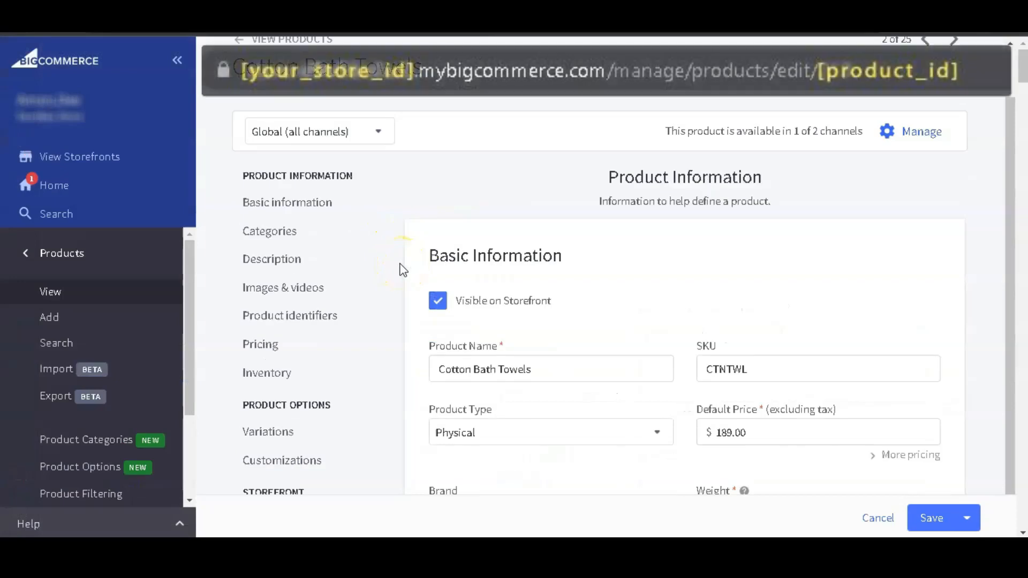
scroll(400, 265, "down", 5)
scroll(991, 148, "down", 4)
scroll(992, 148, "down", 5)
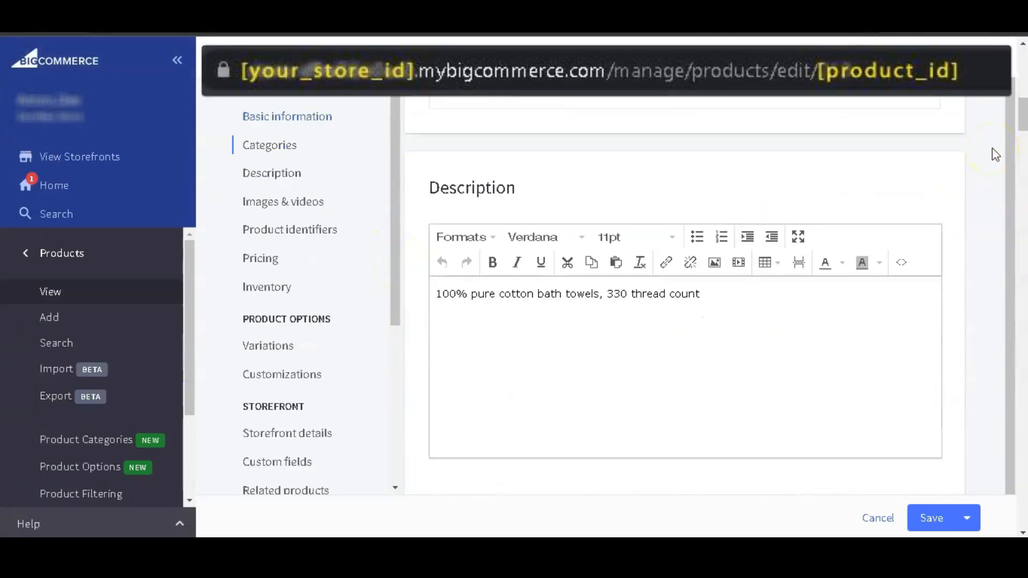
scroll(976, 217, "down", 4)
scroll(976, 217, "down", 4)
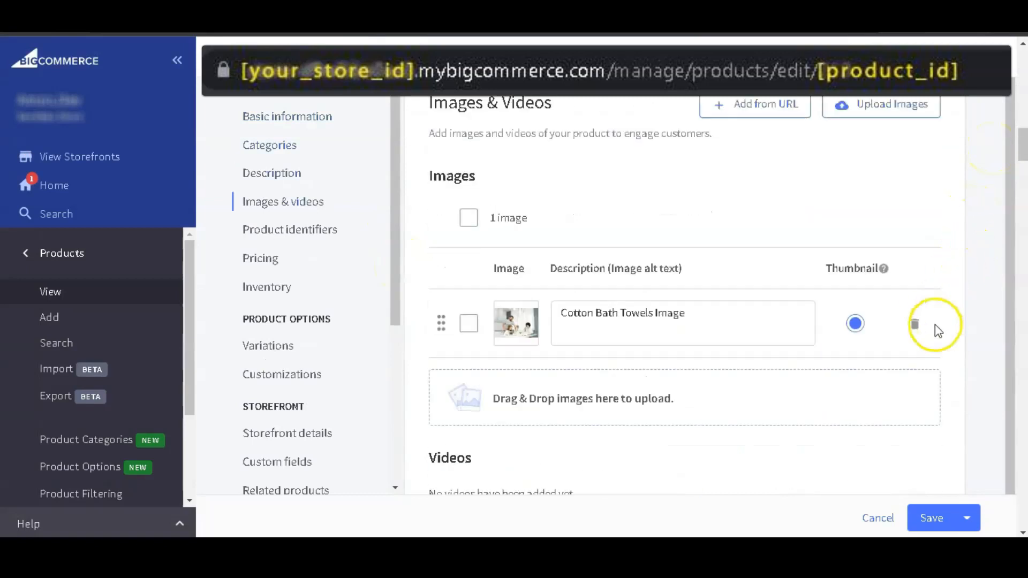
scroll(959, 266, "down", 13)
scroll(976, 217, "down", 10)
left_click(707, 174)
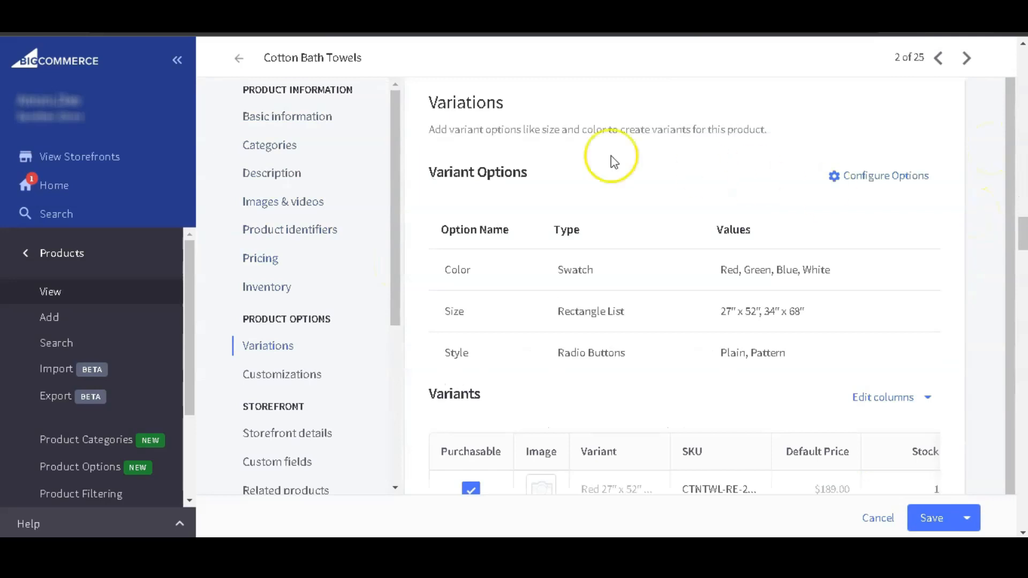
scroll(948, 177, "down", 5)
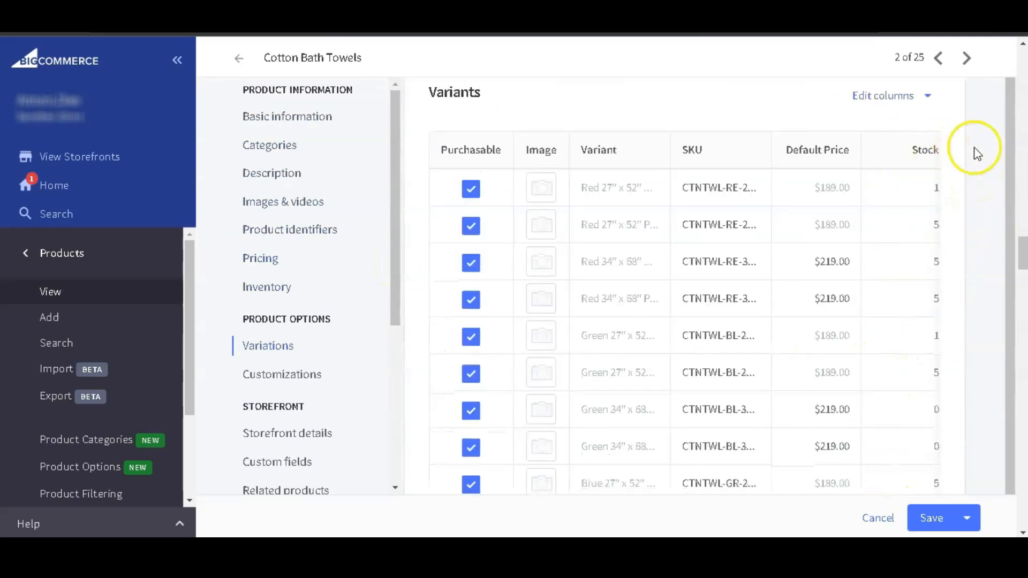
scroll(972, 154, "down", 15)
scroll(968, 241, "down", 6)
scroll(976, 183, "down", 3)
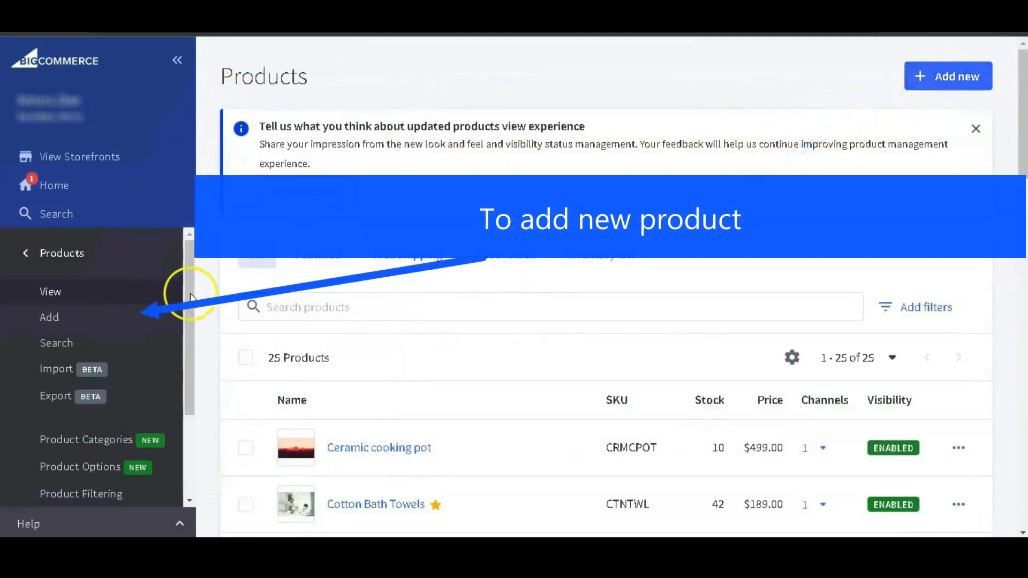
Start adding a new product, check its channel choices and look over the basic information fields, including the weight help.
left_click(124, 321)
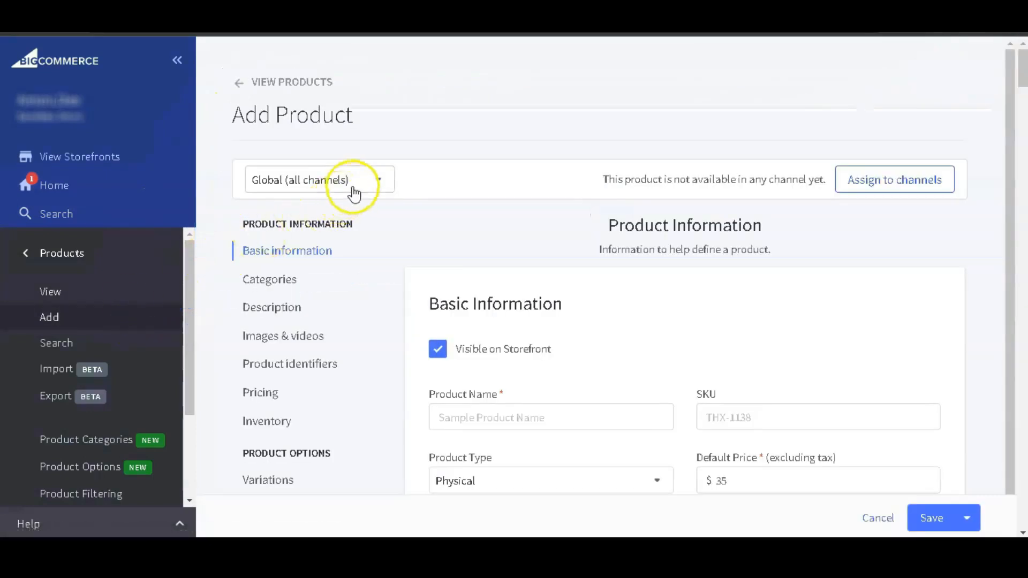
left_click(376, 181)
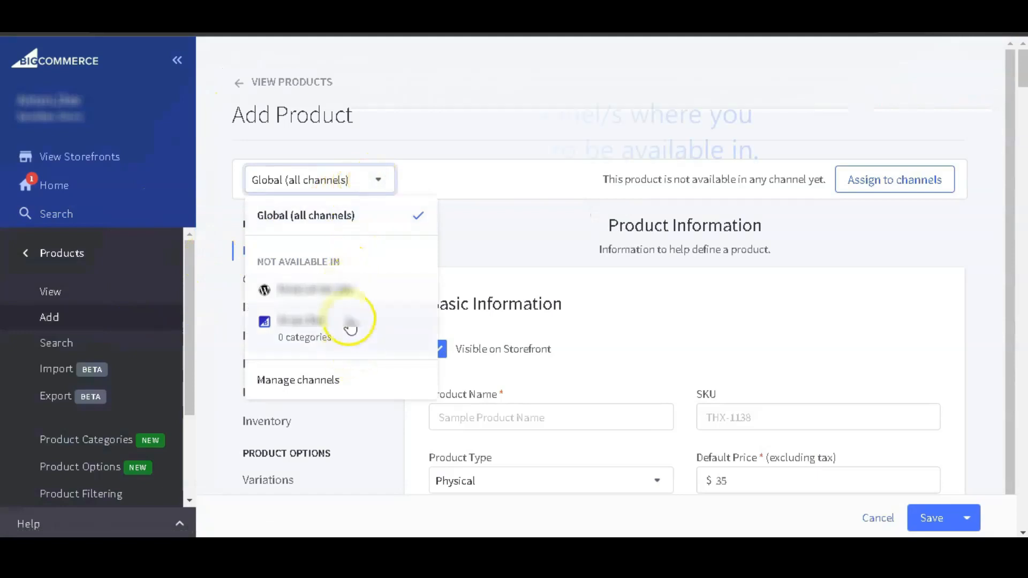
left_click(380, 180)
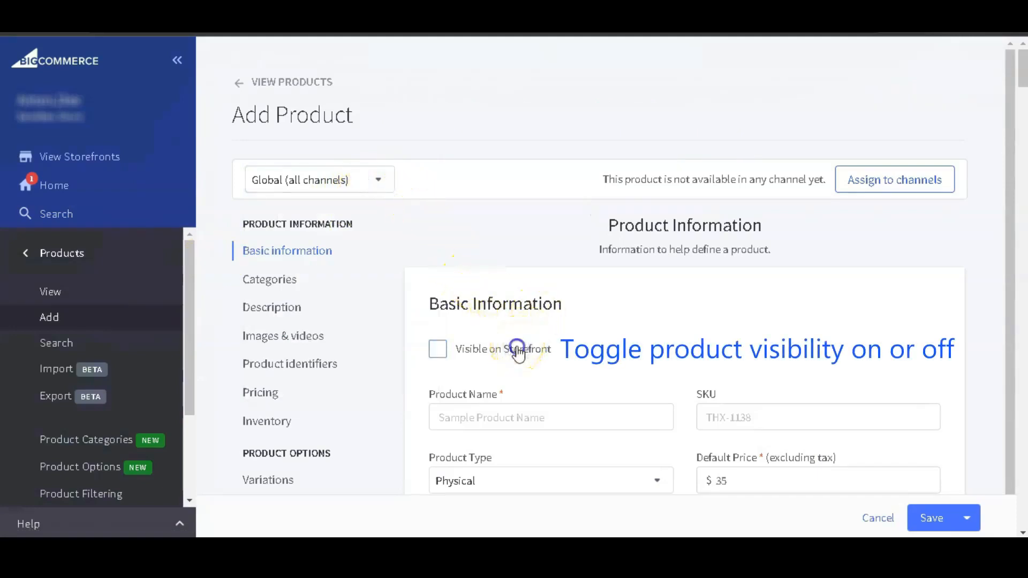
scroll(518, 354, "down", 1)
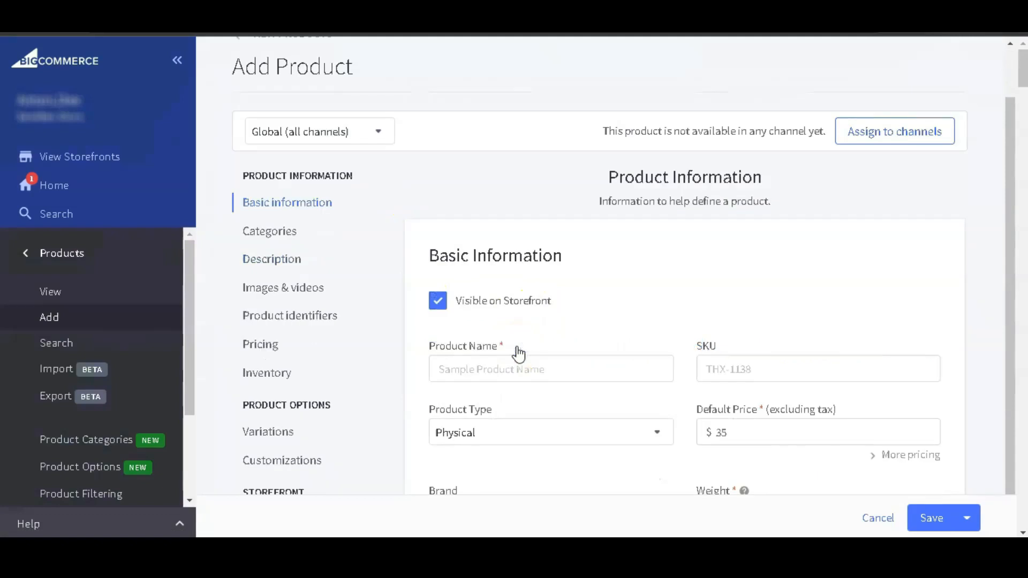
scroll(541, 409, "down", 4)
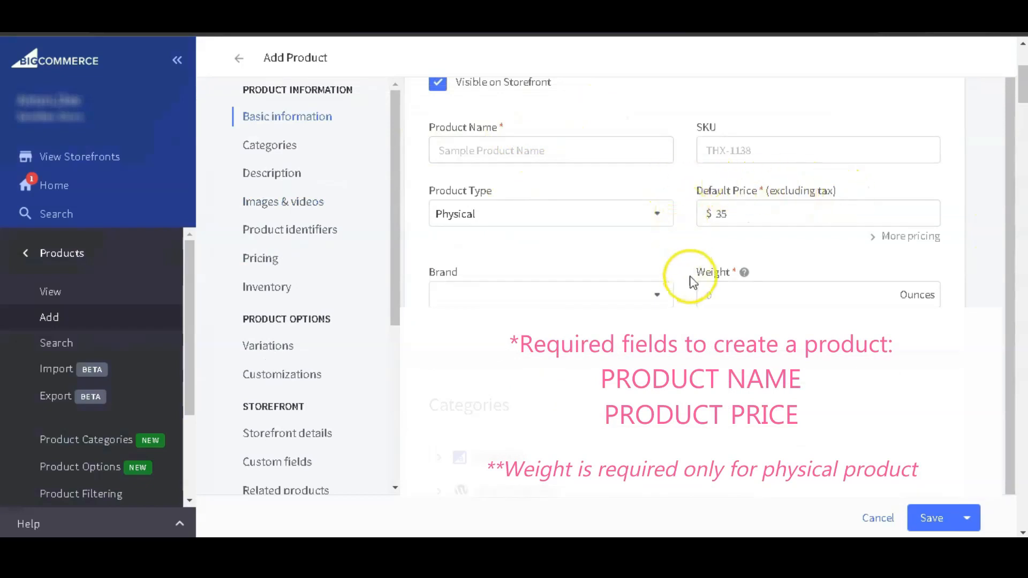
mouse_move(745, 273)
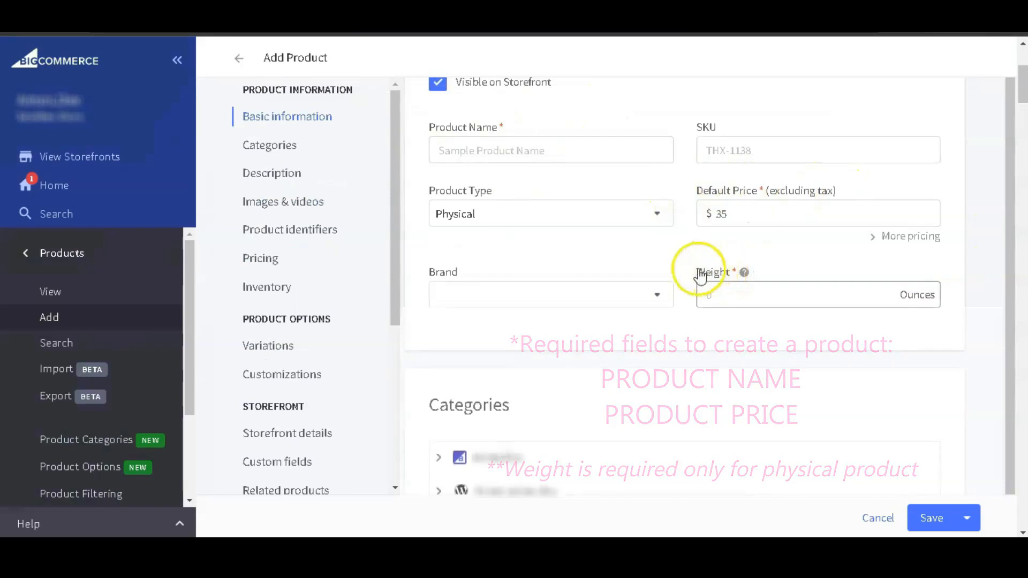
Switch the product type to Digital and set it back to Physical.
left_click(659, 216)
left_click(659, 214)
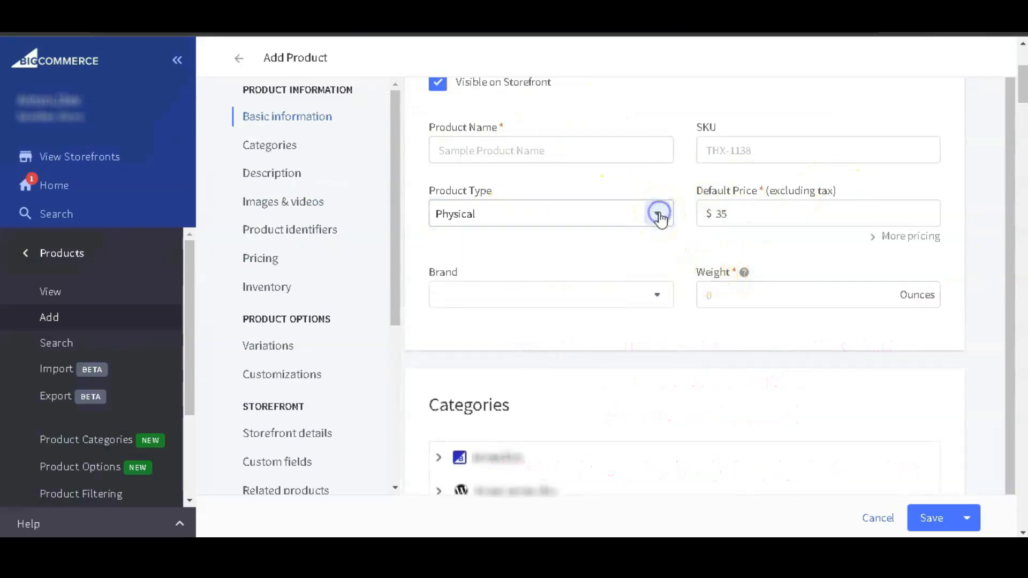
left_click(653, 212)
left_click(573, 277)
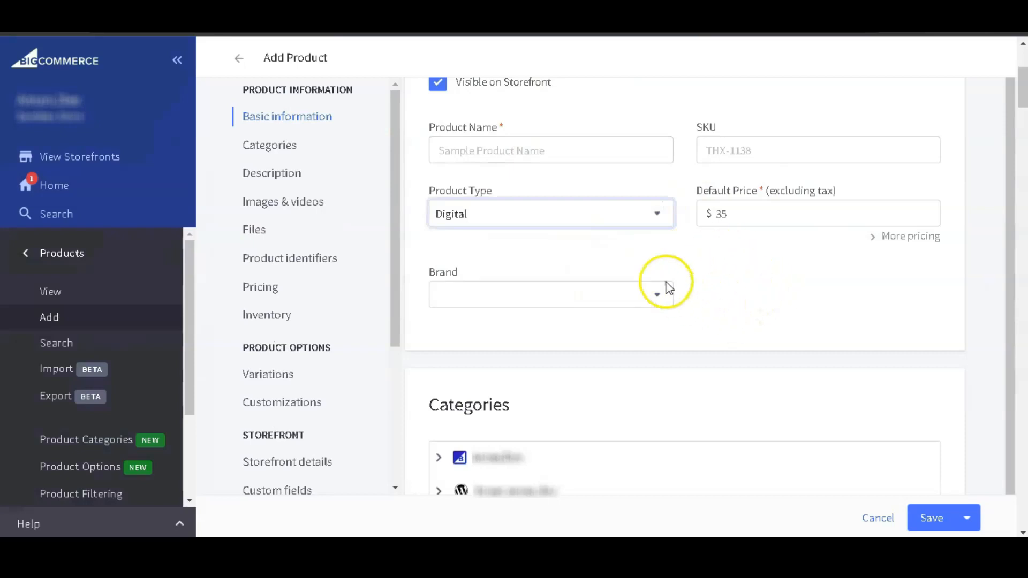
left_click(653, 213)
left_click(587, 250)
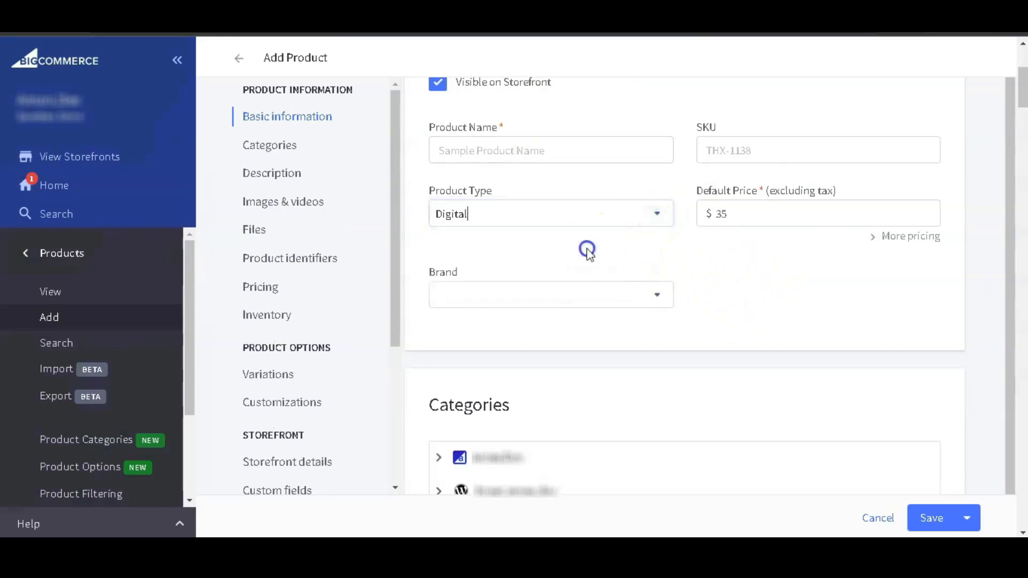
Fill in the product name "Sample Product Shirt", the SKU "SAMPLE" and a default price of $35.
left_click(572, 150)
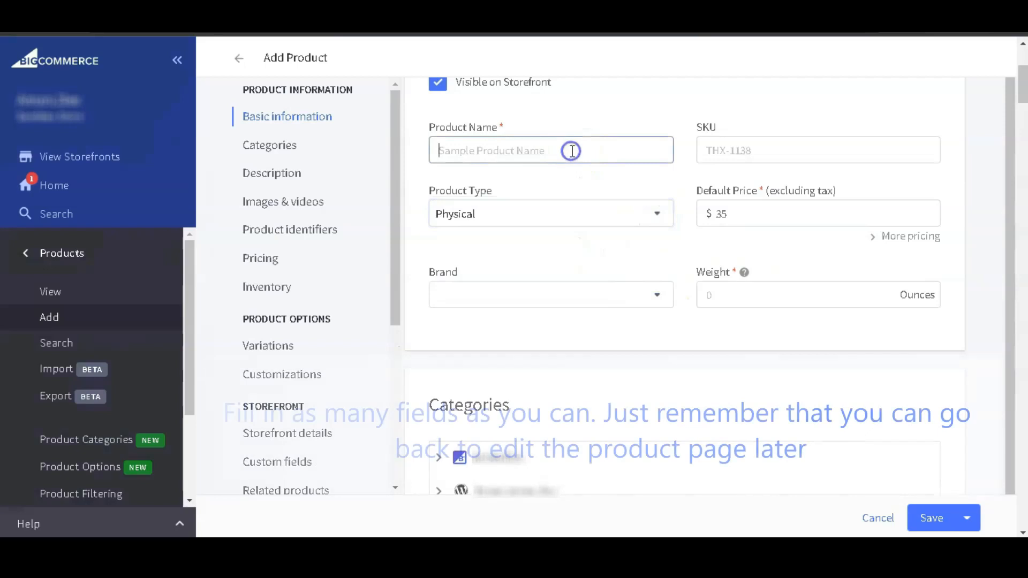
type("Sample Product Shirt")
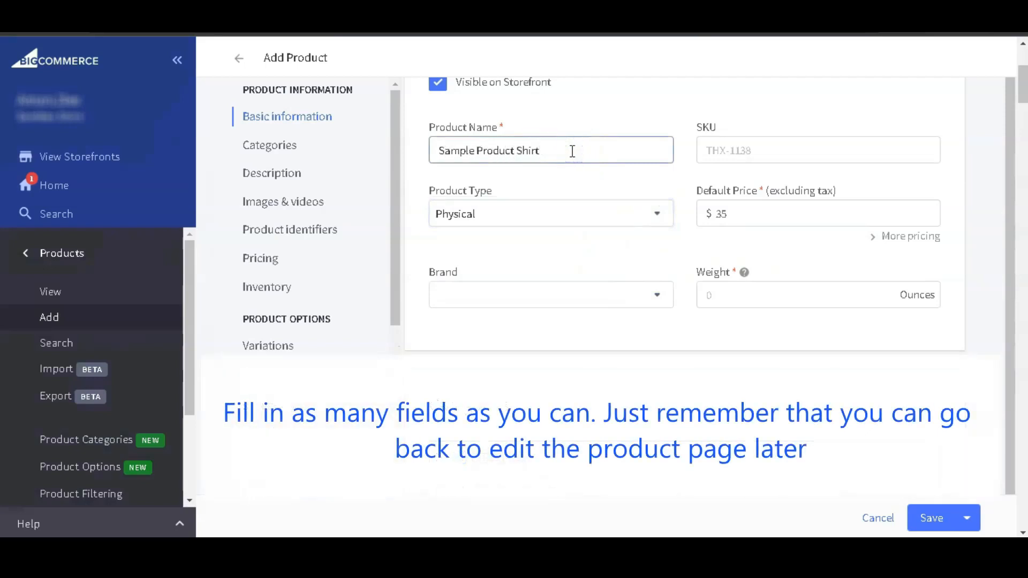
left_click(775, 146)
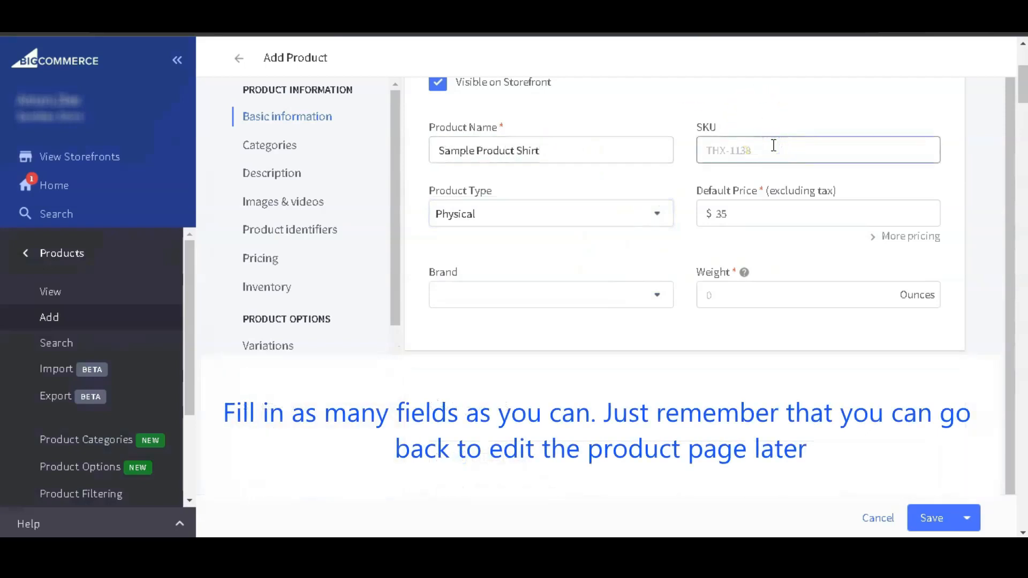
left_click(742, 206)
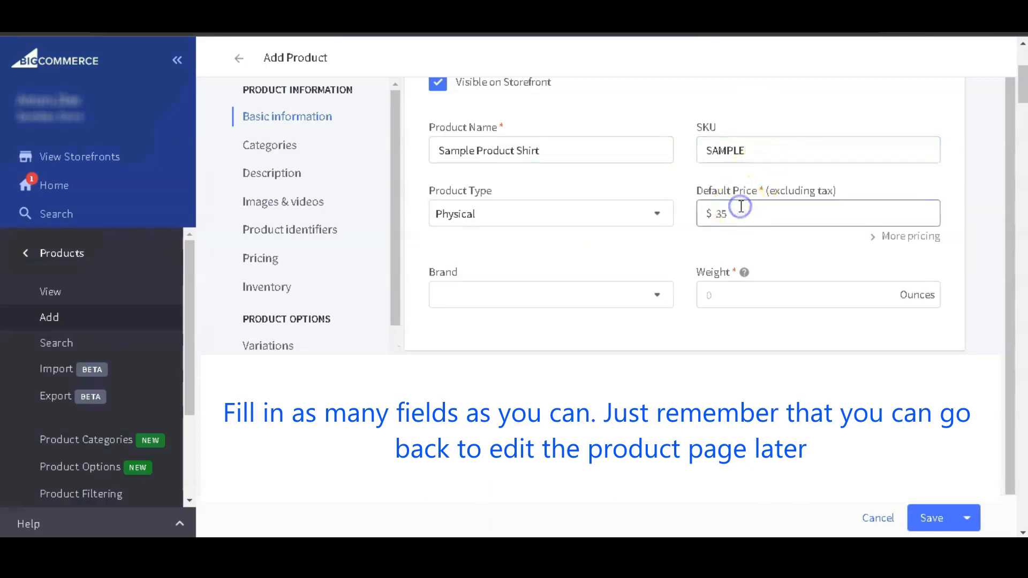
type("352")
key("BackSpace")
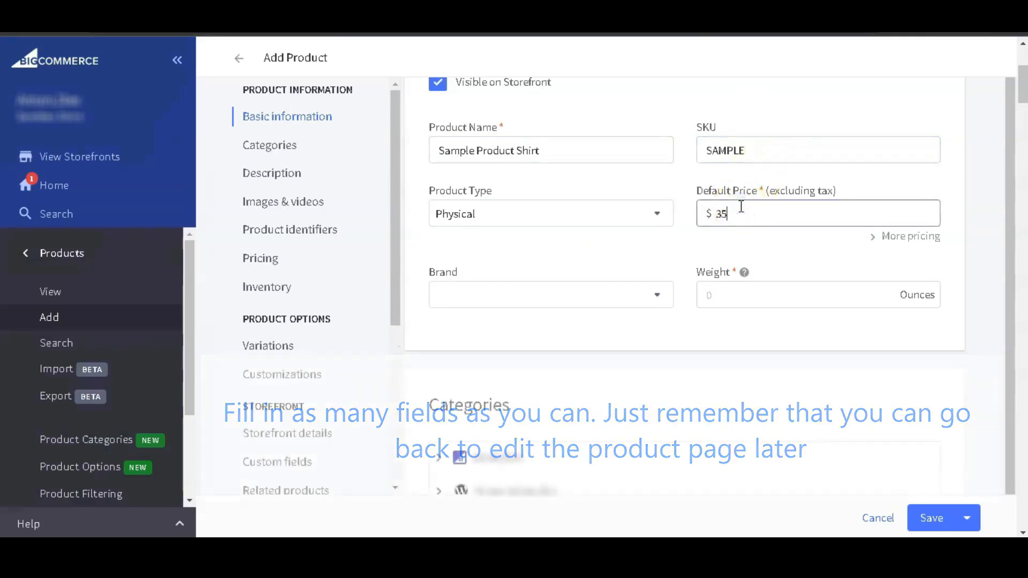
left_click(696, 243)
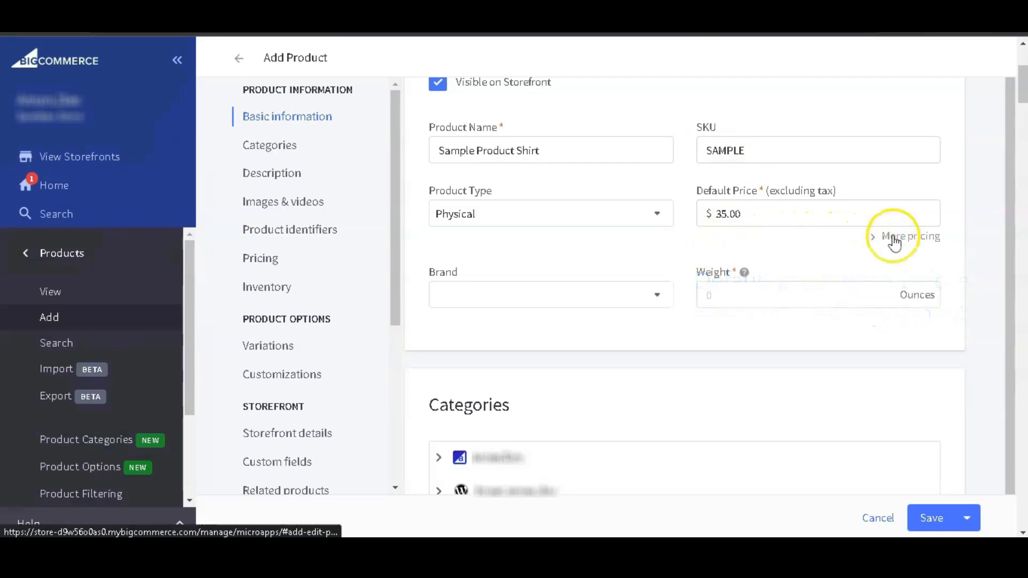
Check the first store's category tree and enter the description "This is a sample product of a tshirt with multiple variant options.".
scroll(690, 277, "down", 2)
scroll(687, 271, "down", 5)
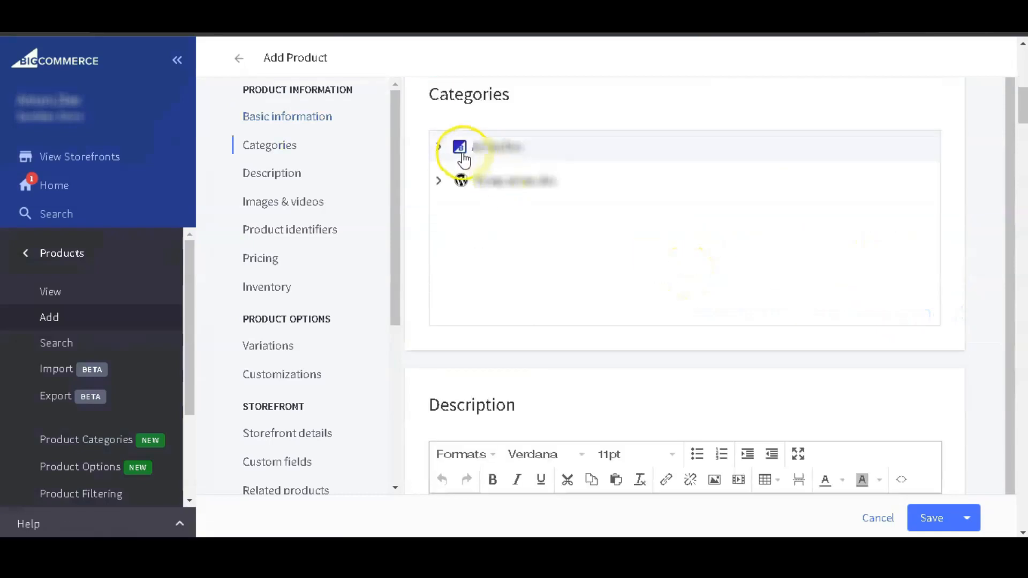
left_click(441, 147)
left_click(440, 145)
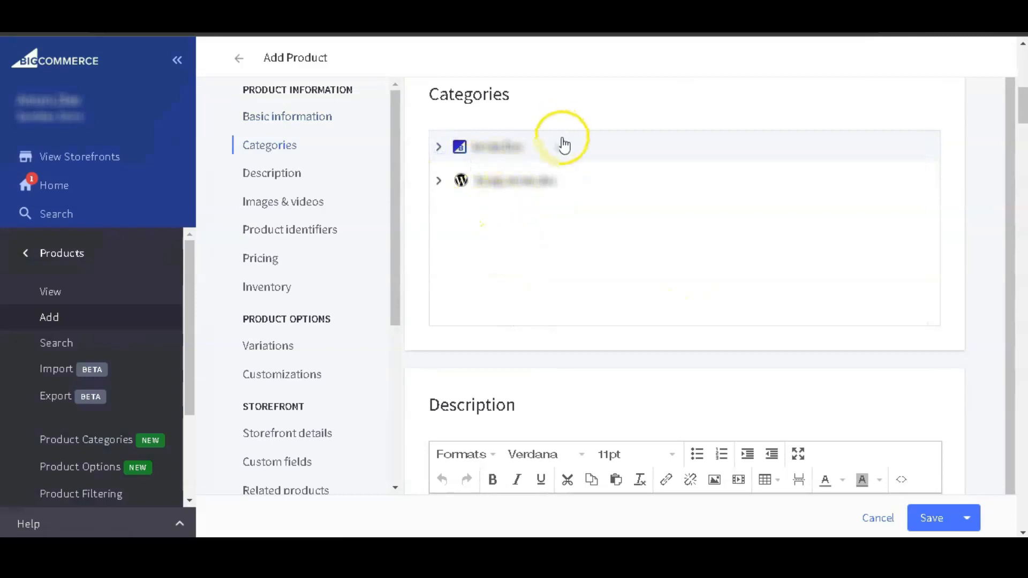
scroll(561, 141, "down", 5)
left_click(451, 315)
type("T")
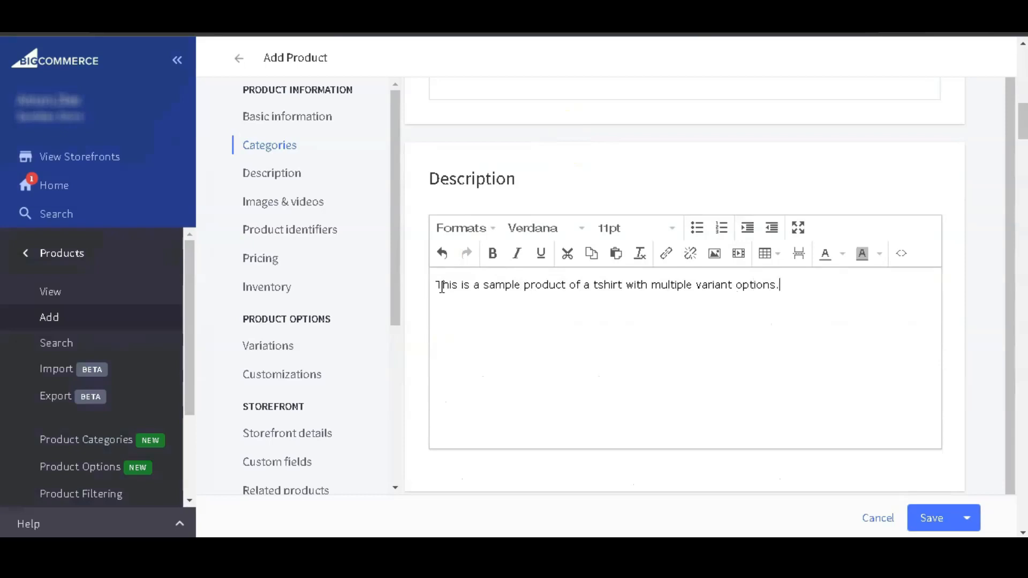
Upload the white shirt image to the product and describe it as "This is the main product image".
scroll(441, 287, "down", 7)
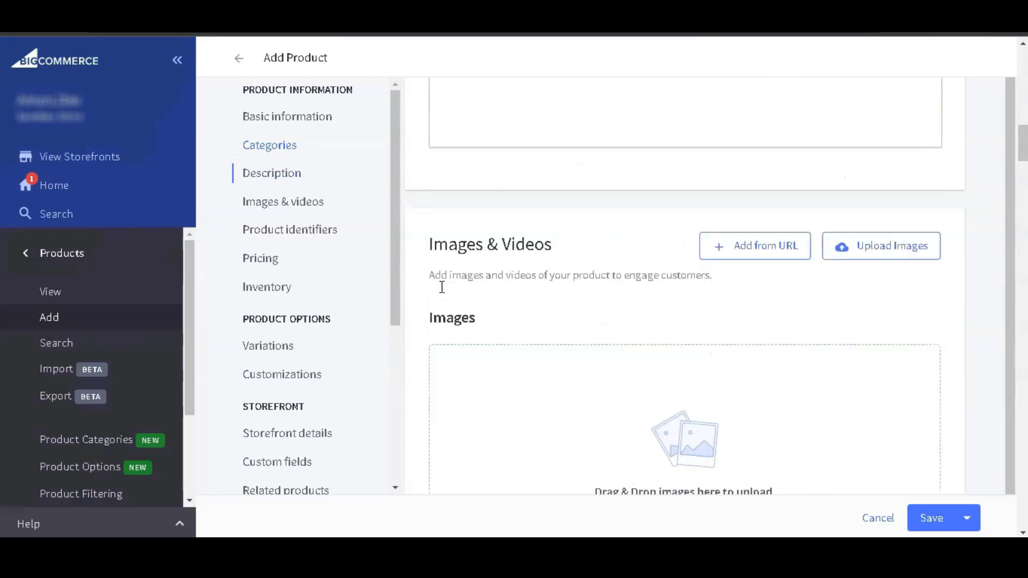
scroll(441, 288, "down", 1)
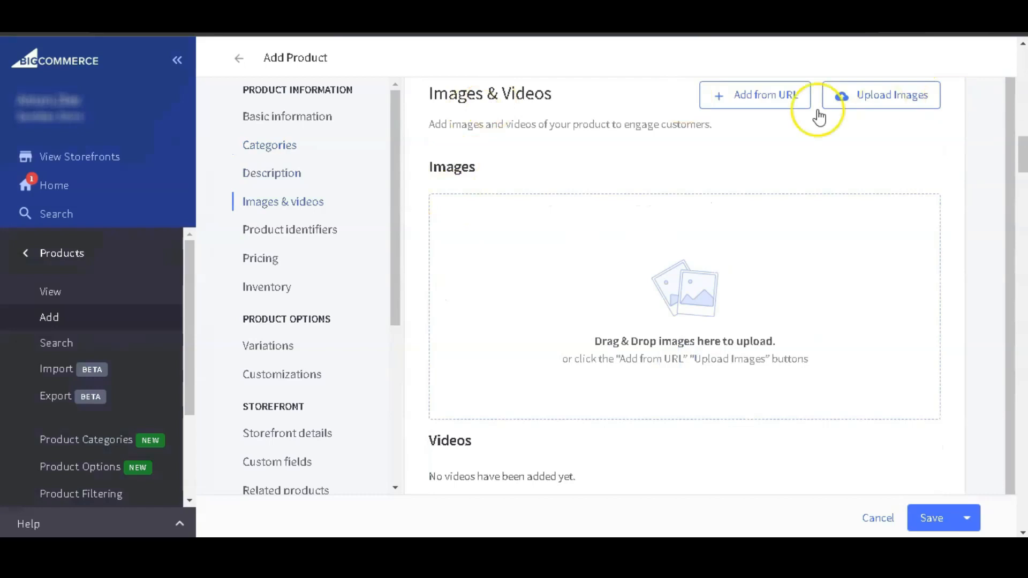
left_click_drag(1025, 300, 747, 330)
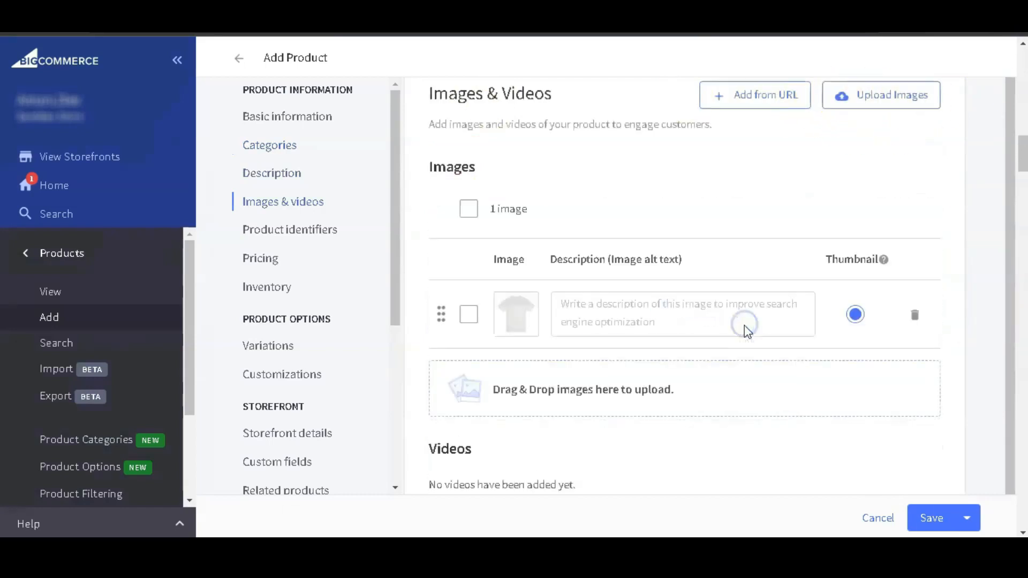
left_click(673, 300)
type("This is the main product image")
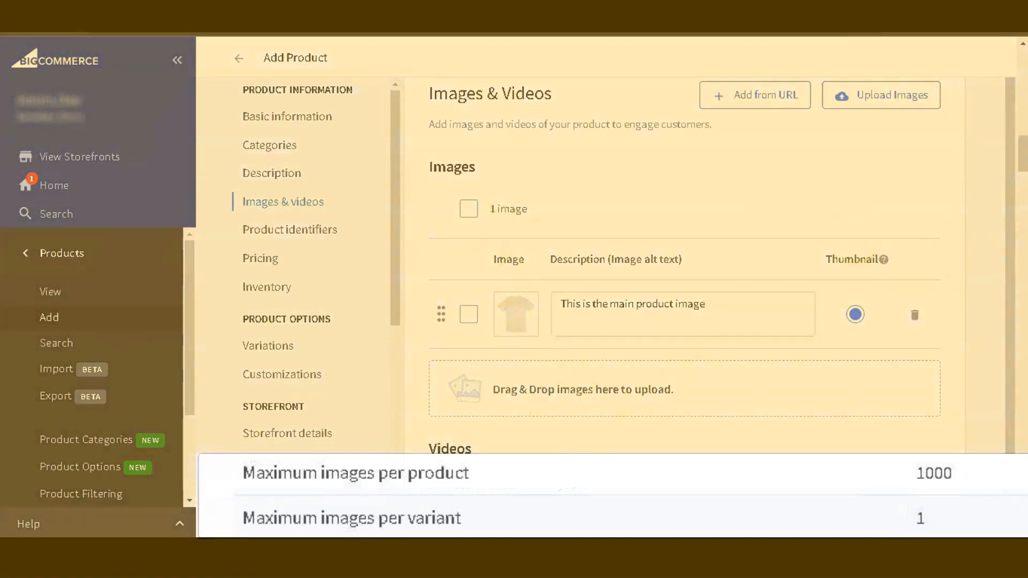
Upload the coloured shirt images and fill in their image descriptions, using "Black tshirt" for the black one.
left_click_drag(901, 334, 691, 396)
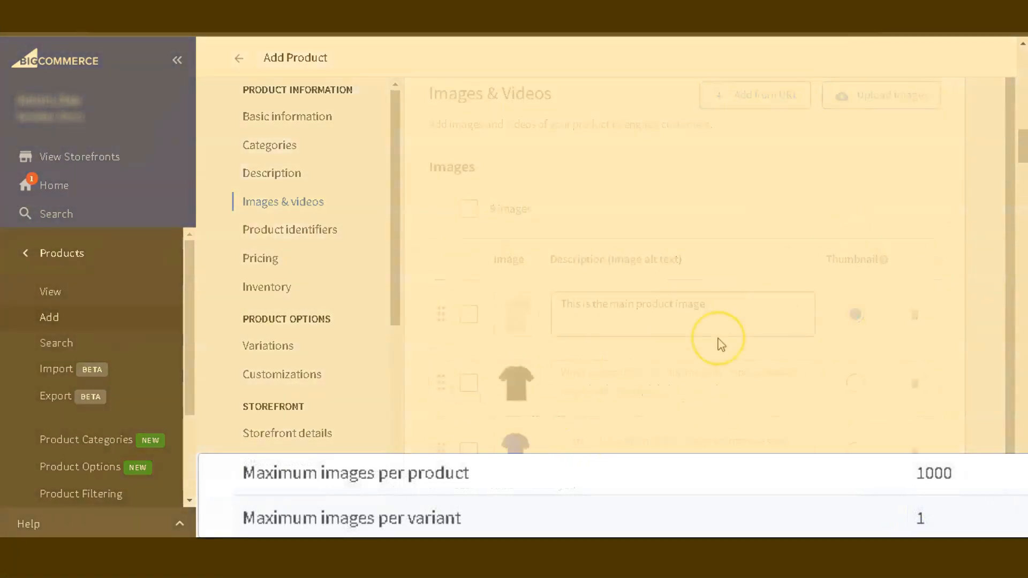
scroll(718, 340, "down", 3)
left_click(655, 195)
type("Black t")
left_click(641, 259)
type("Blue tshirt")
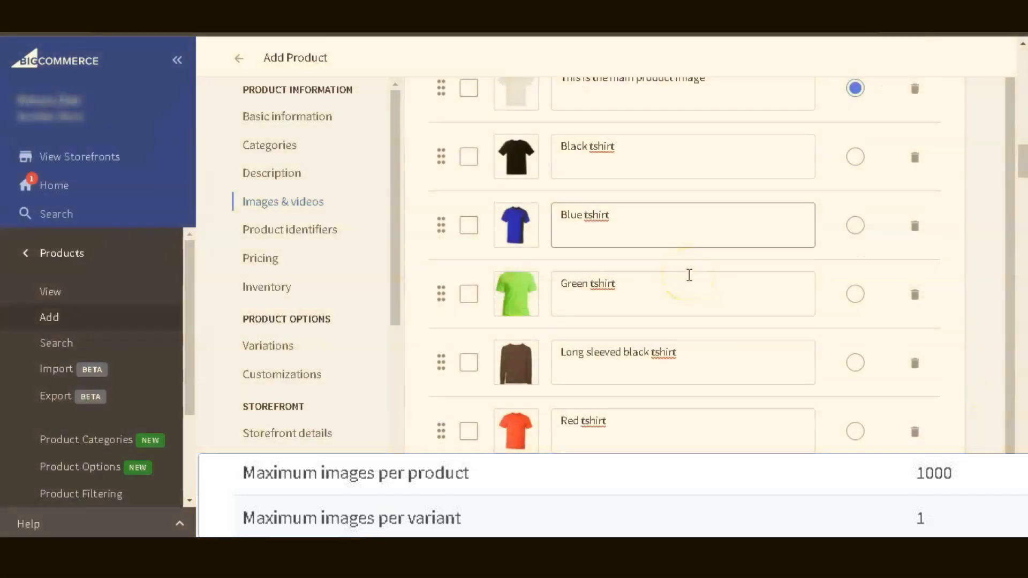
scroll(689, 276, "down", 1)
left_click(689, 278)
Look over the videos, product identifiers and pricing sections, hiding and showing the advanced pricing fields.
scroll(689, 278, "down", 5)
scroll(689, 277, "down", 4)
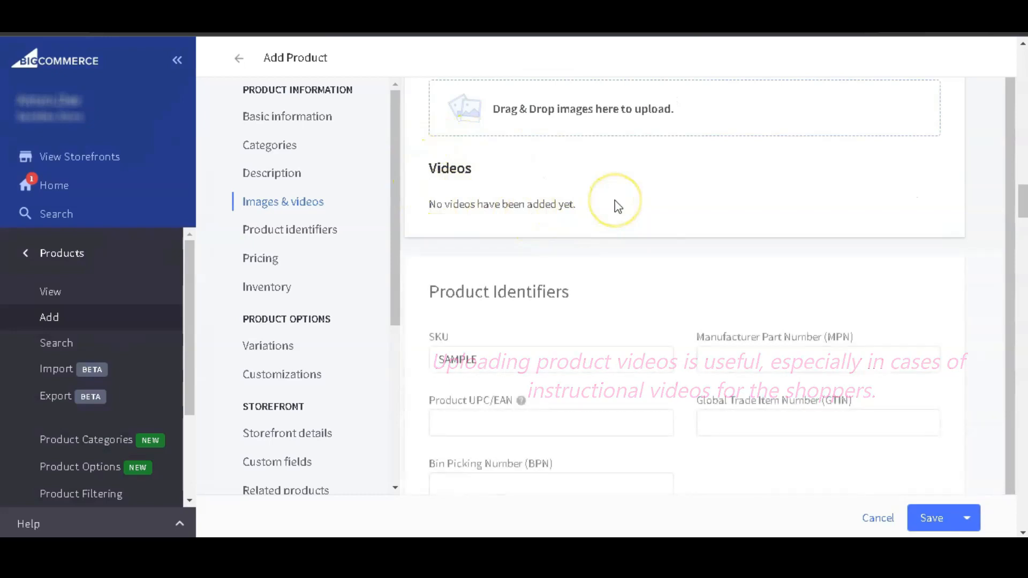
scroll(616, 205, "down", 3)
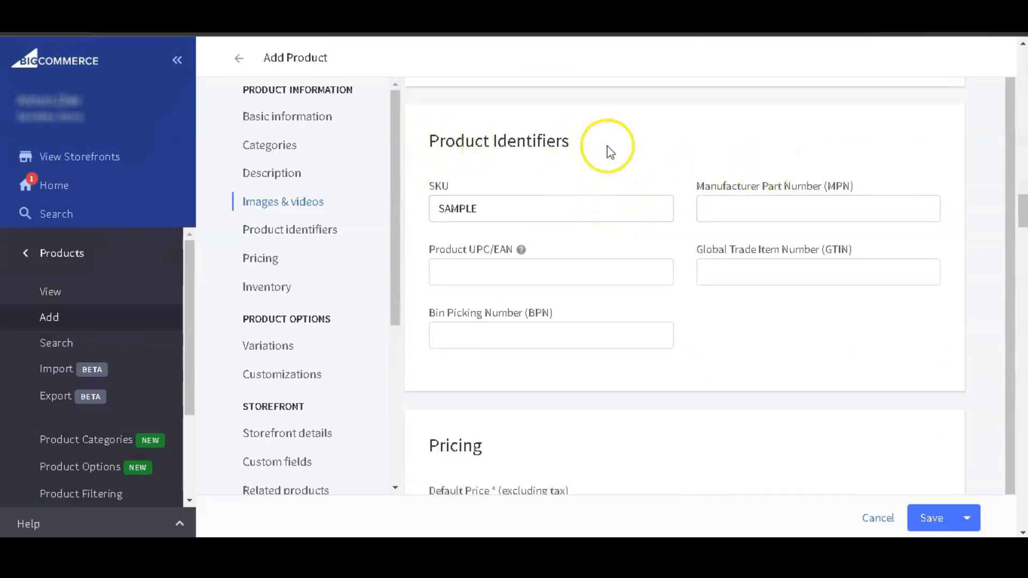
scroll(680, 348, "down", 4)
scroll(685, 351, "down", 1)
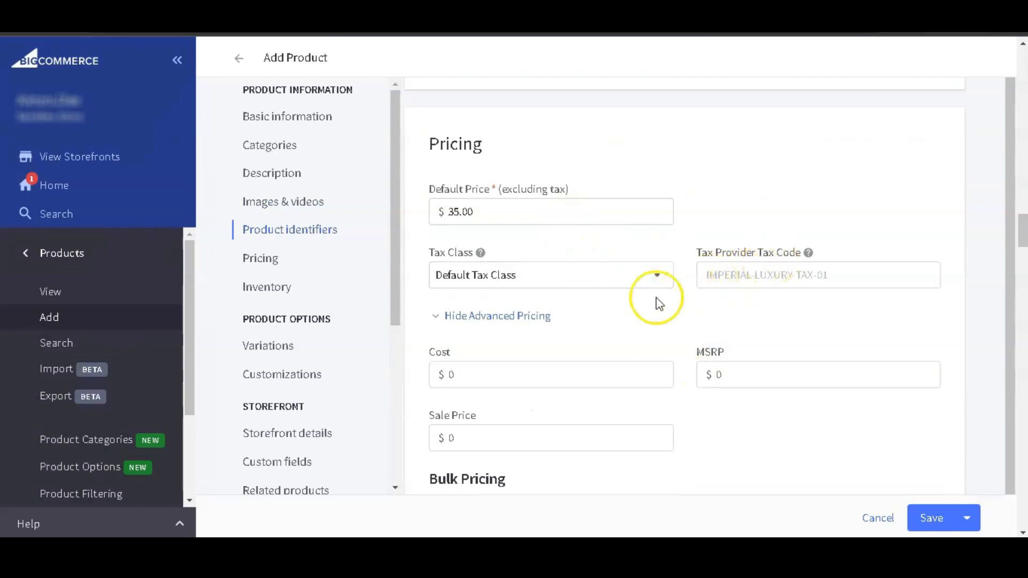
left_click(521, 319)
left_click(520, 319)
Set the product's sale price to $20.00.
scroll(550, 325, "down", 1)
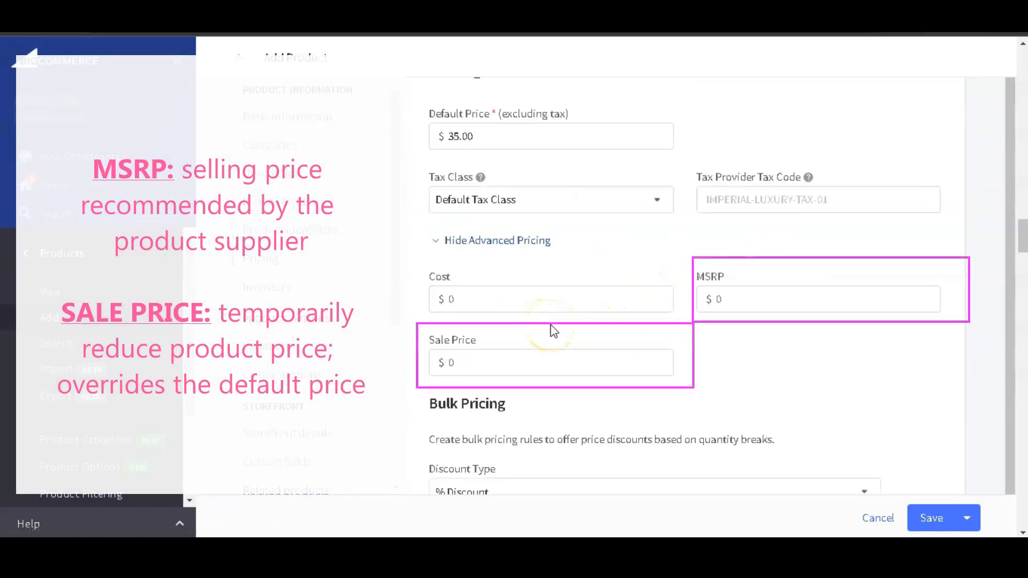
left_click(533, 365)
type("2")
left_click(757, 364)
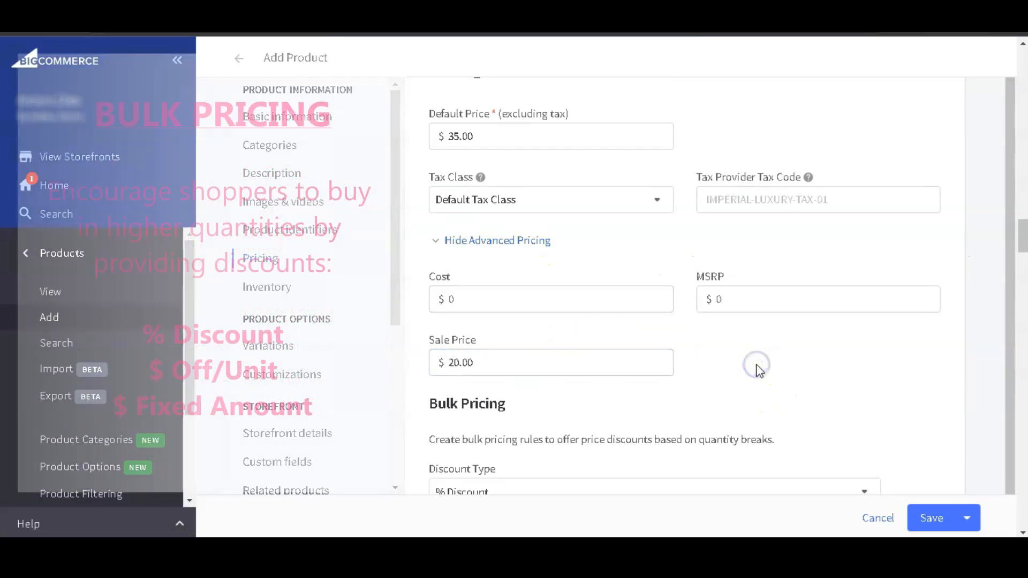
Look over the bulk pricing discount types and the inventory section of the product.
scroll(758, 365, "down", 3)
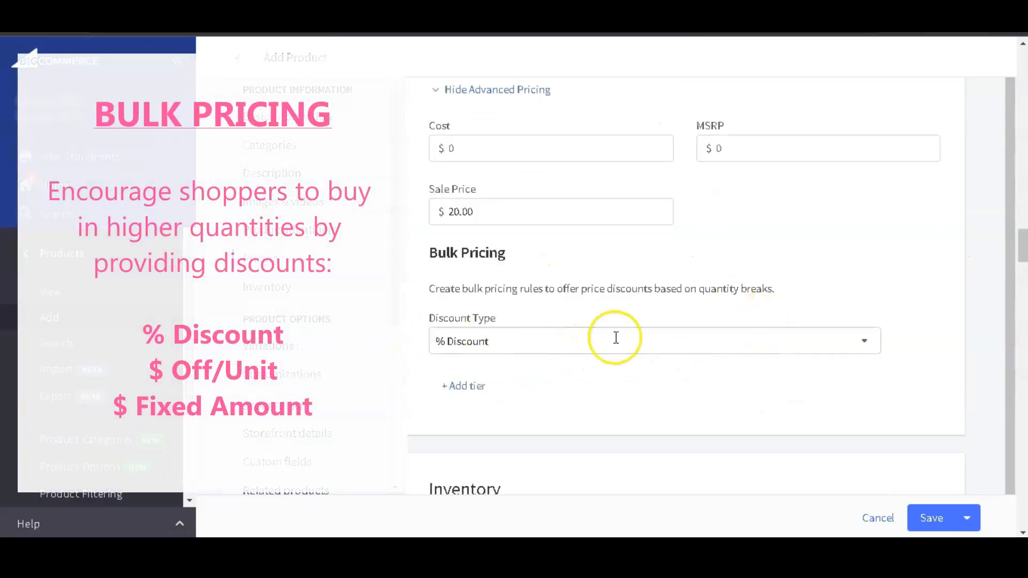
left_click(861, 344)
left_click(862, 346)
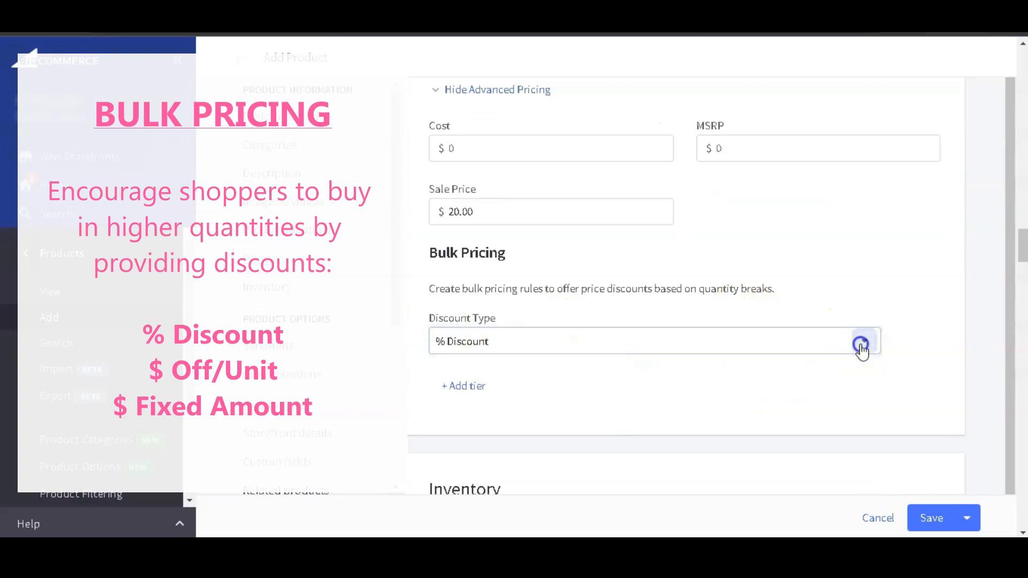
scroll(664, 333, "down", 6)
left_click(439, 234)
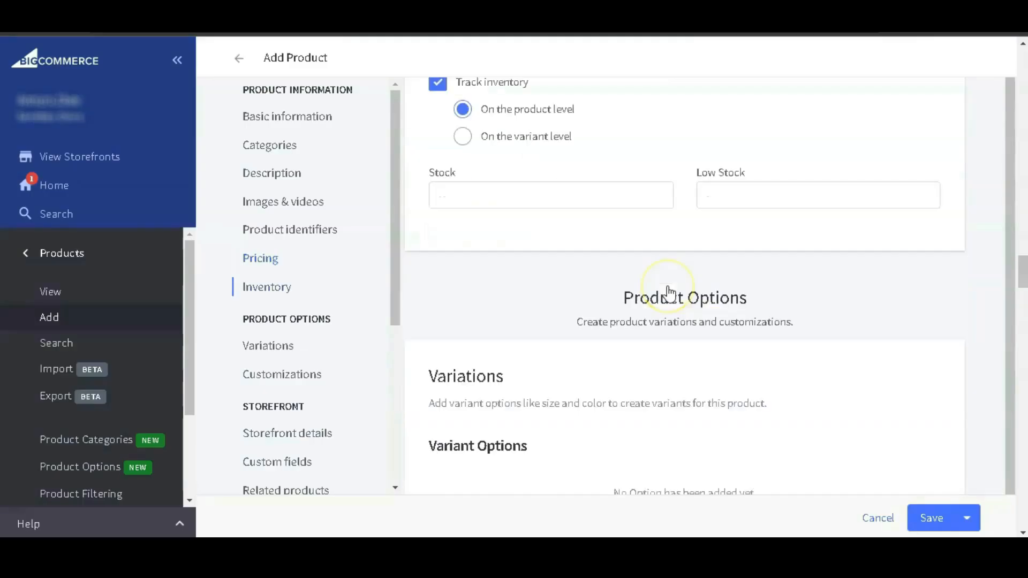
Add a Color variant option to the product and give it an additional value, Black.
scroll(667, 294, "down", 3)
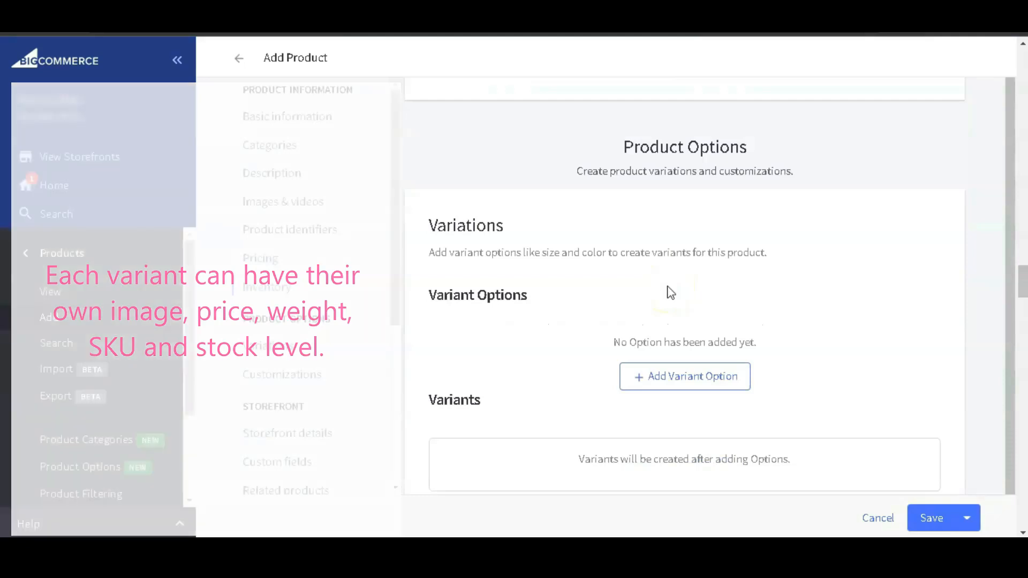
scroll(669, 294, "down", 1)
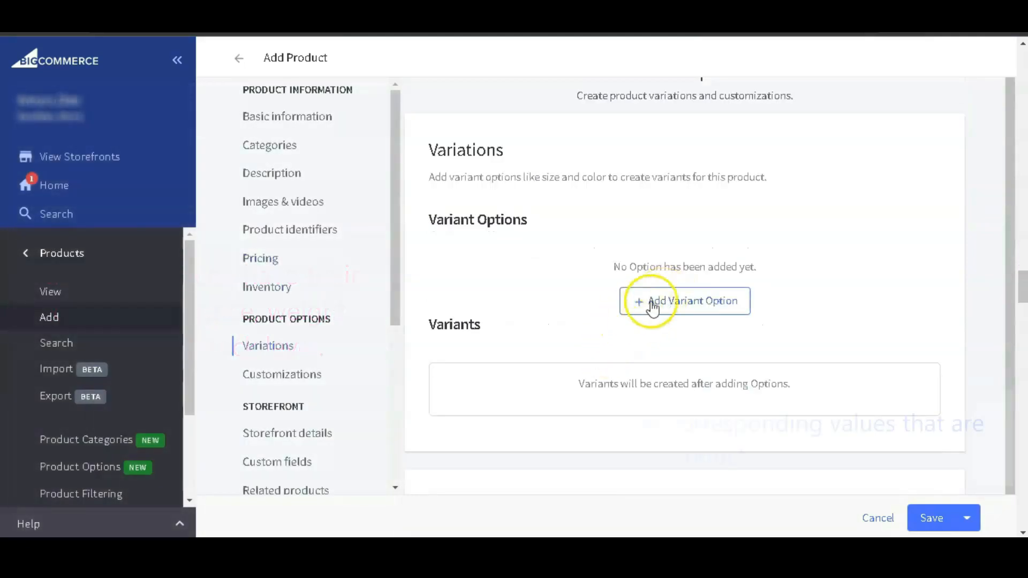
left_click(650, 301)
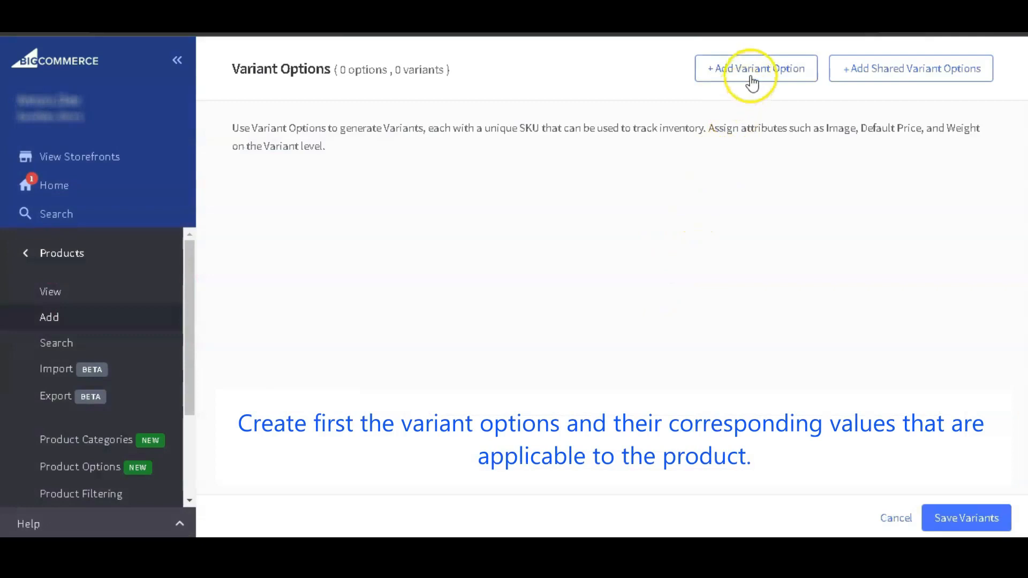
left_click(782, 74)
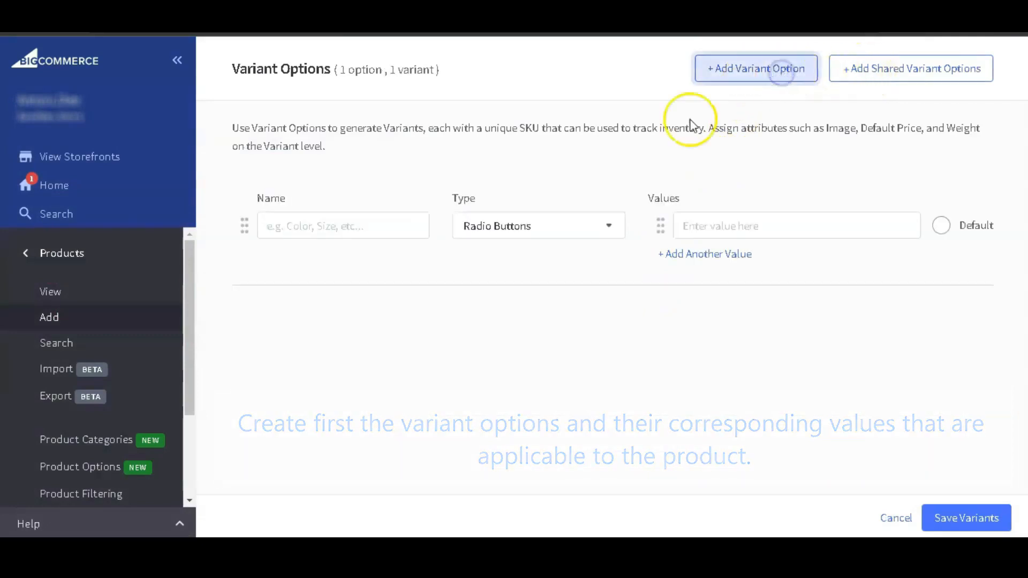
left_click(393, 227)
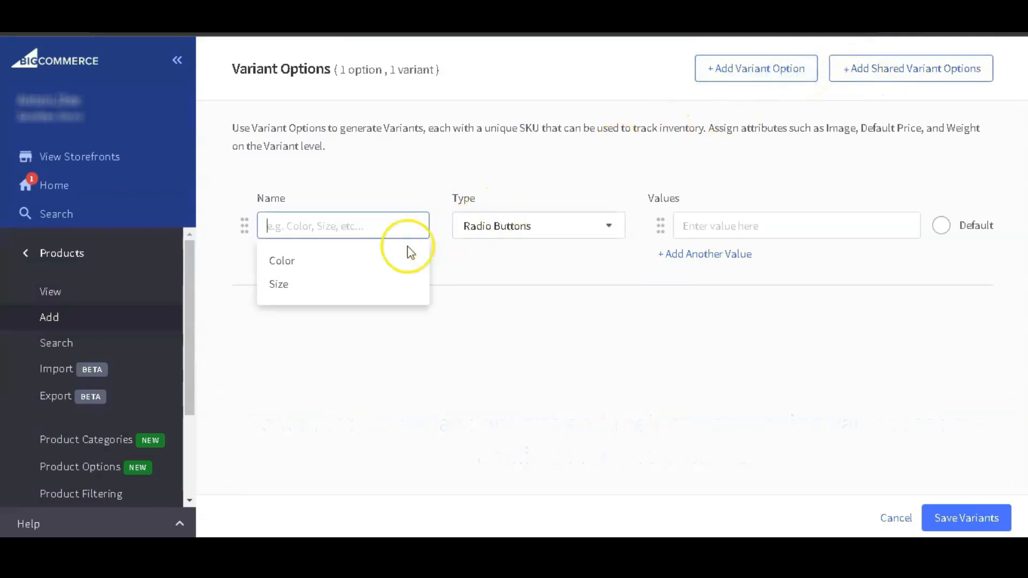
left_click(362, 259)
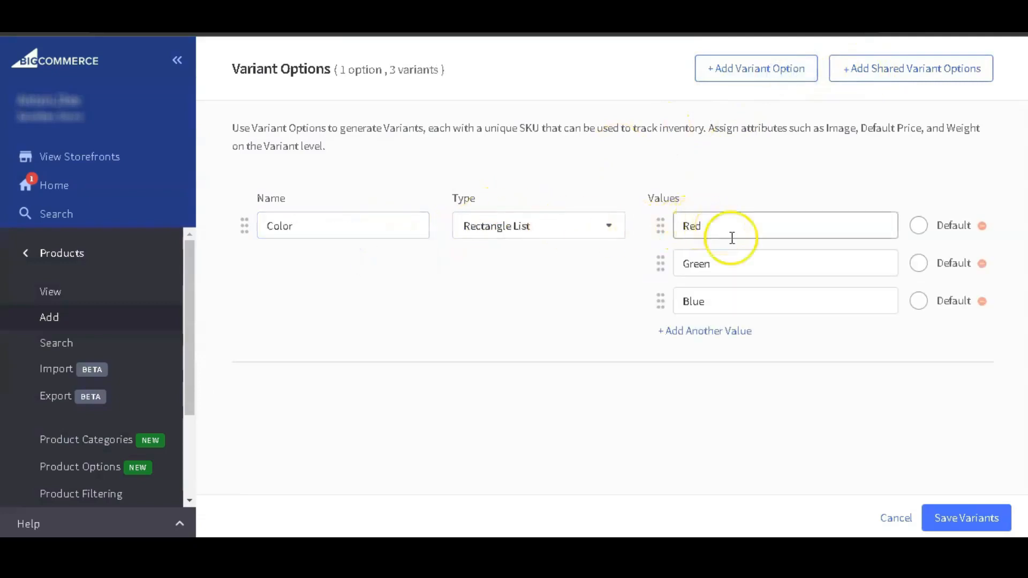
left_click(713, 333)
type("Black")
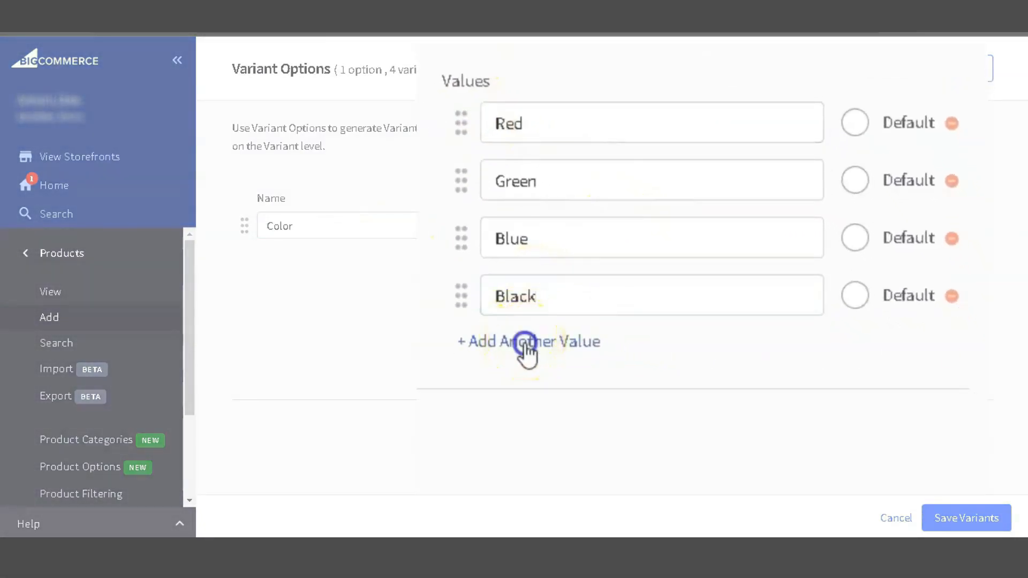
left_click(525, 343)
type("White")
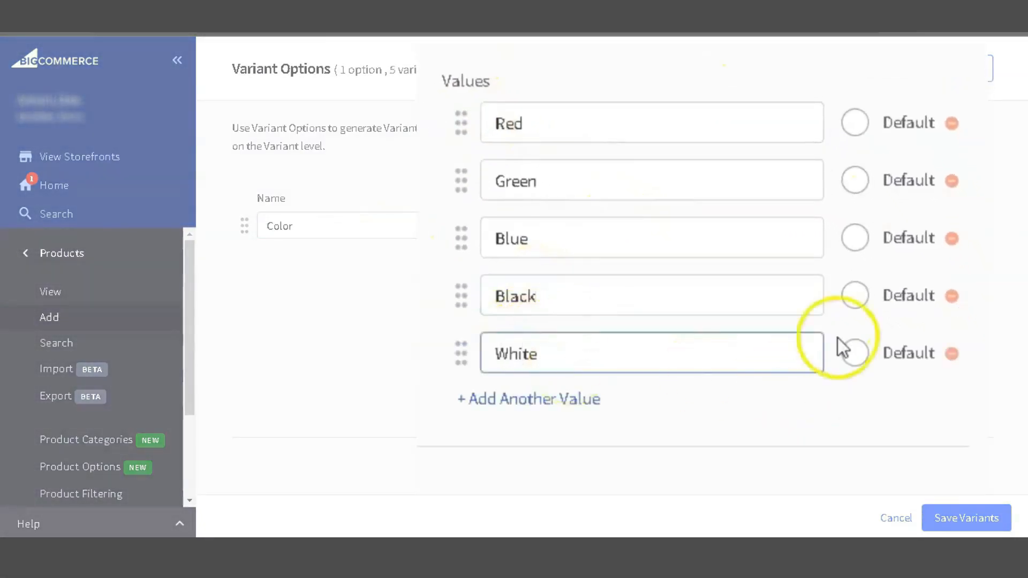
left_click(952, 353)
Add White as another value of the Color option and save the variants.
left_click(585, 343)
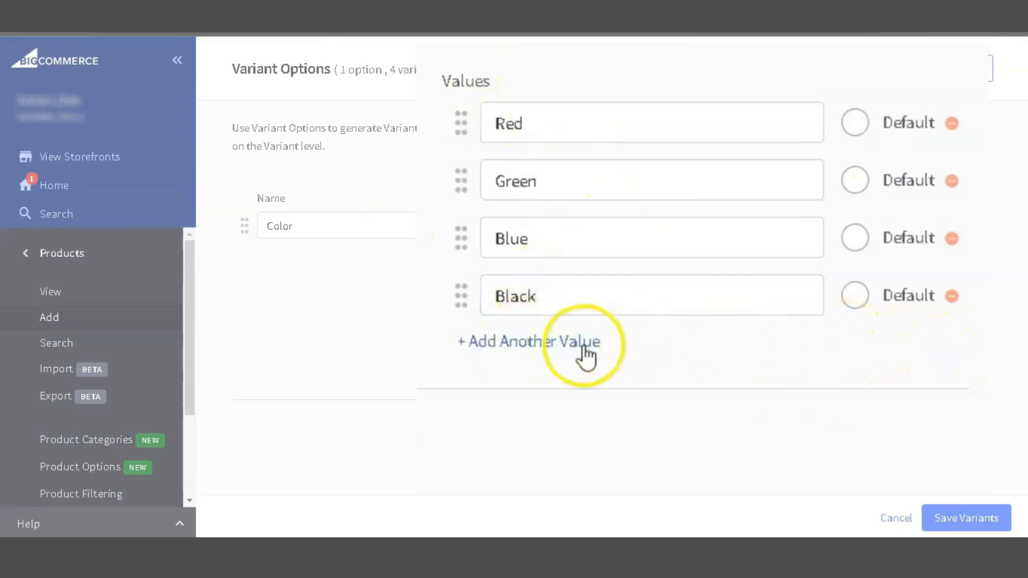
type("White")
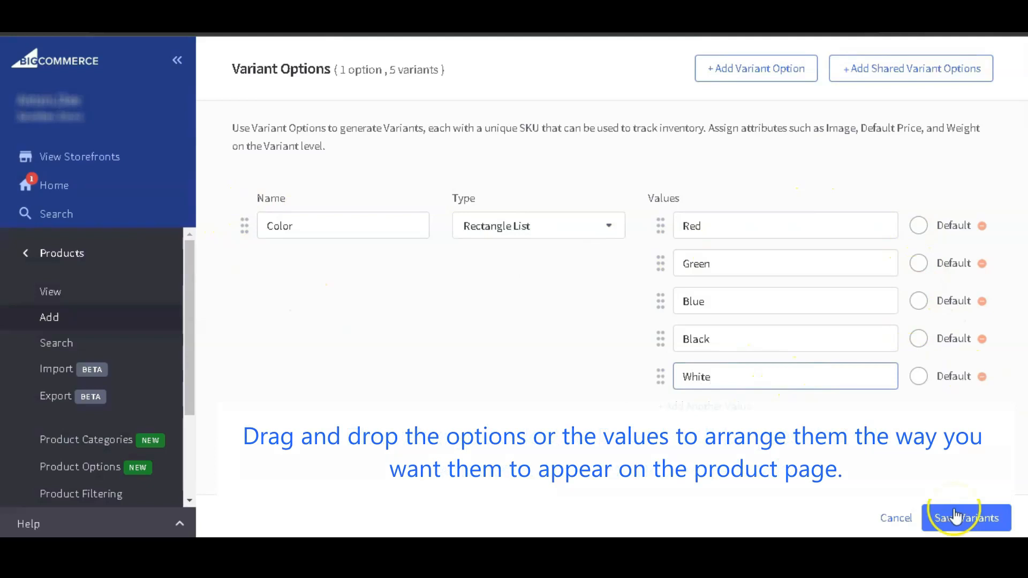
left_click(956, 517)
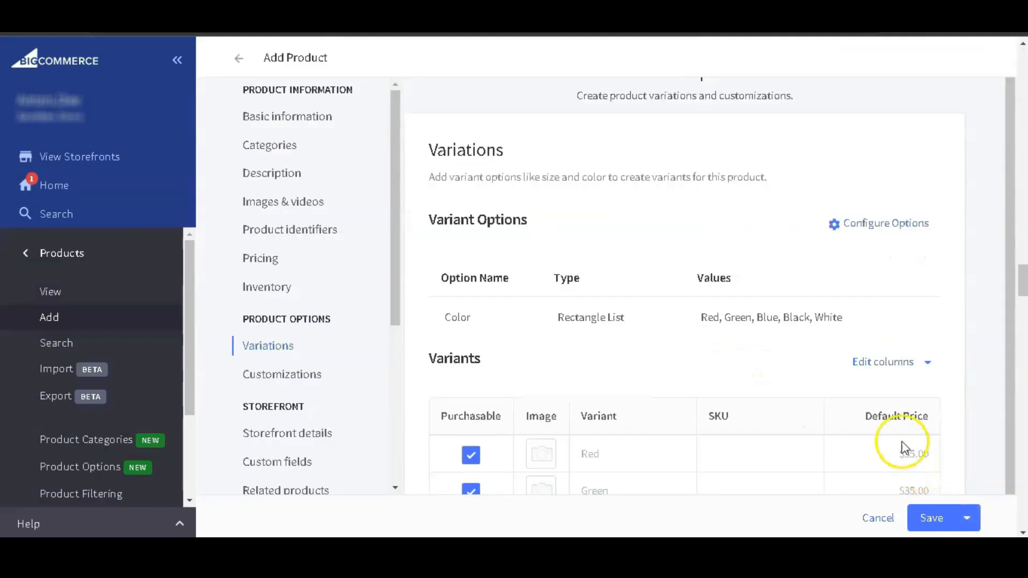
Review the variants table, reopen the variant options and add a second option named Style.
scroll(615, 342, "down", 1)
scroll(616, 342, "down", 2)
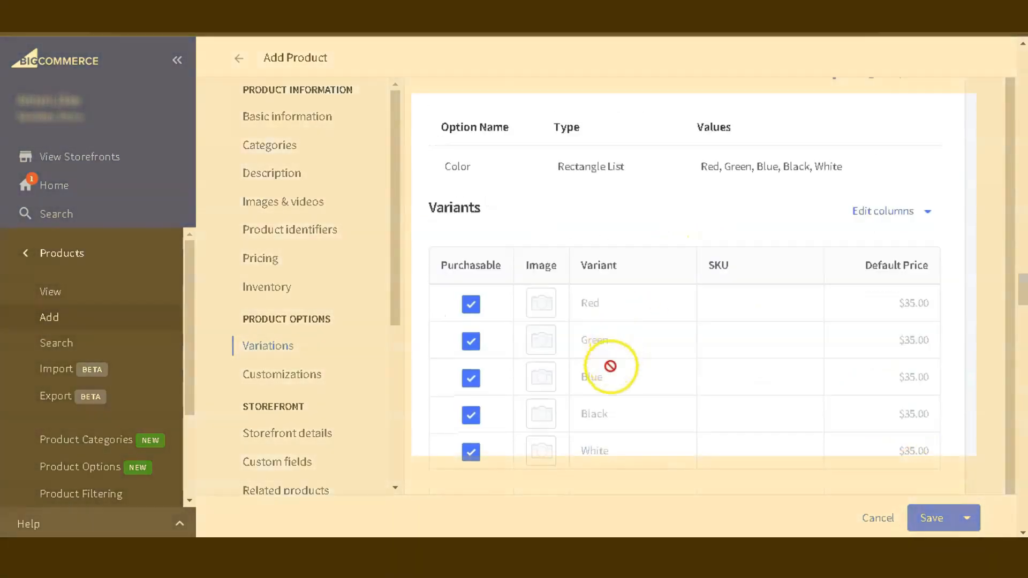
scroll(608, 377, "up", 1)
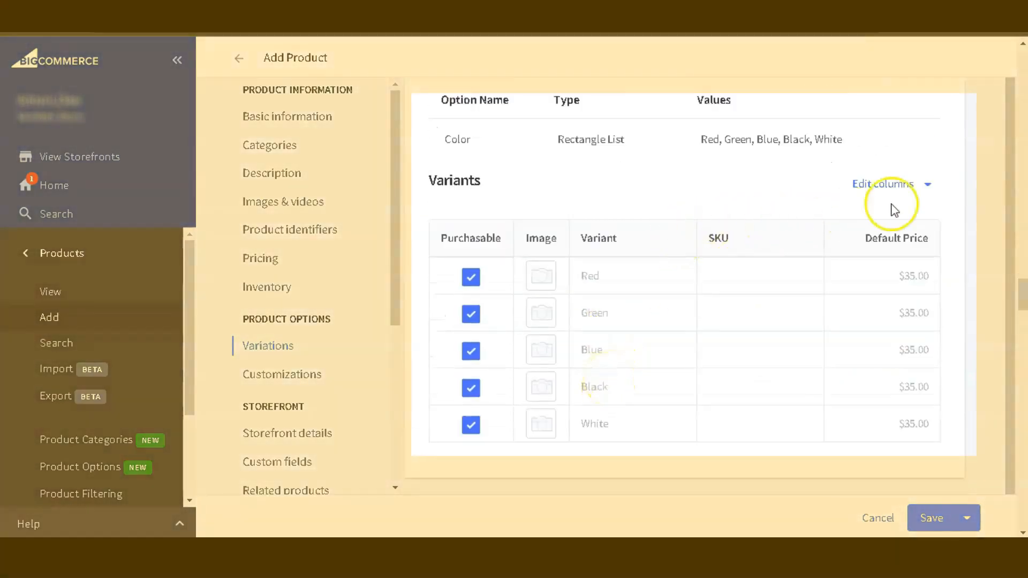
scroll(771, 157, "up", 2)
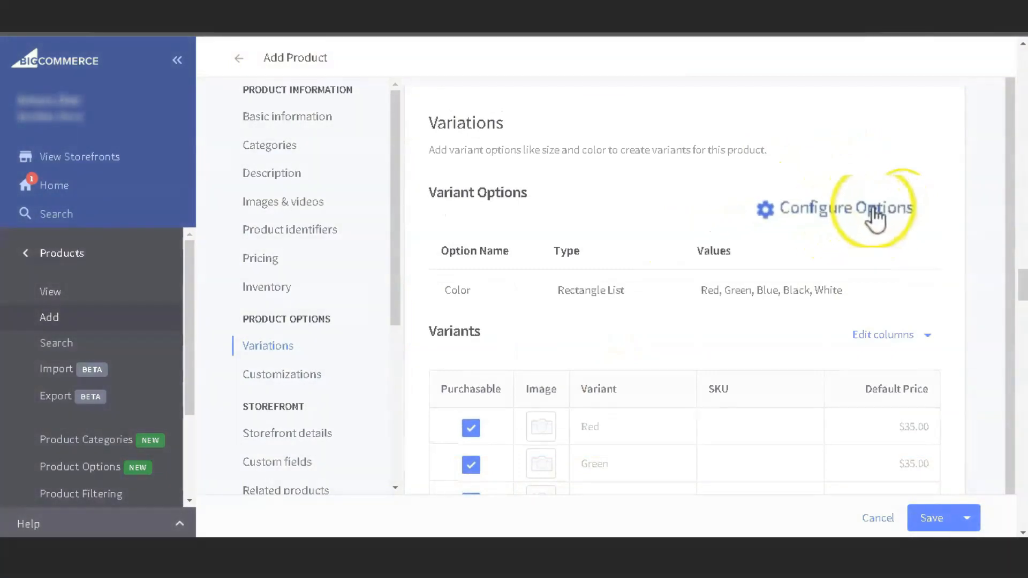
left_click(897, 208)
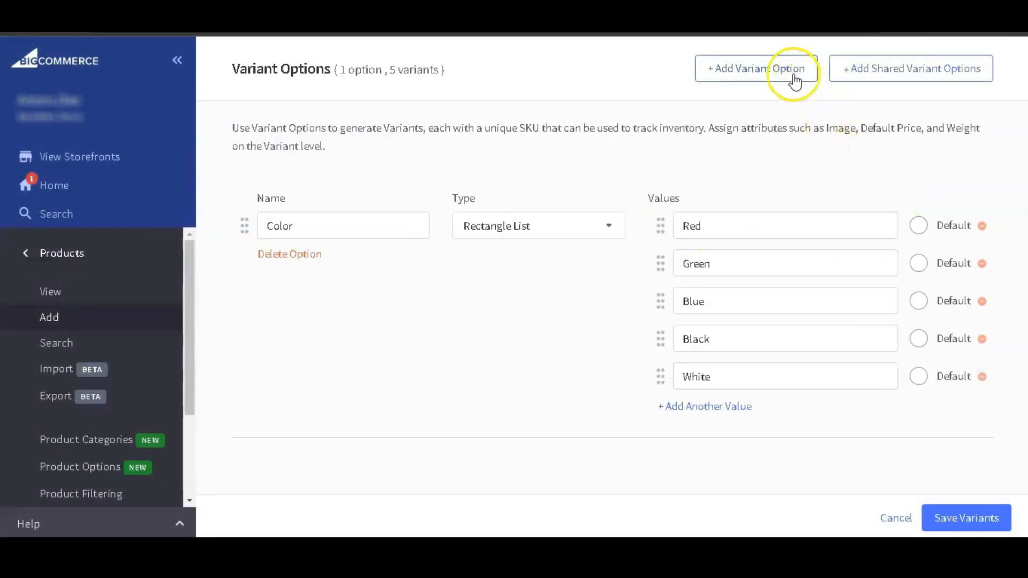
left_click(772, 70)
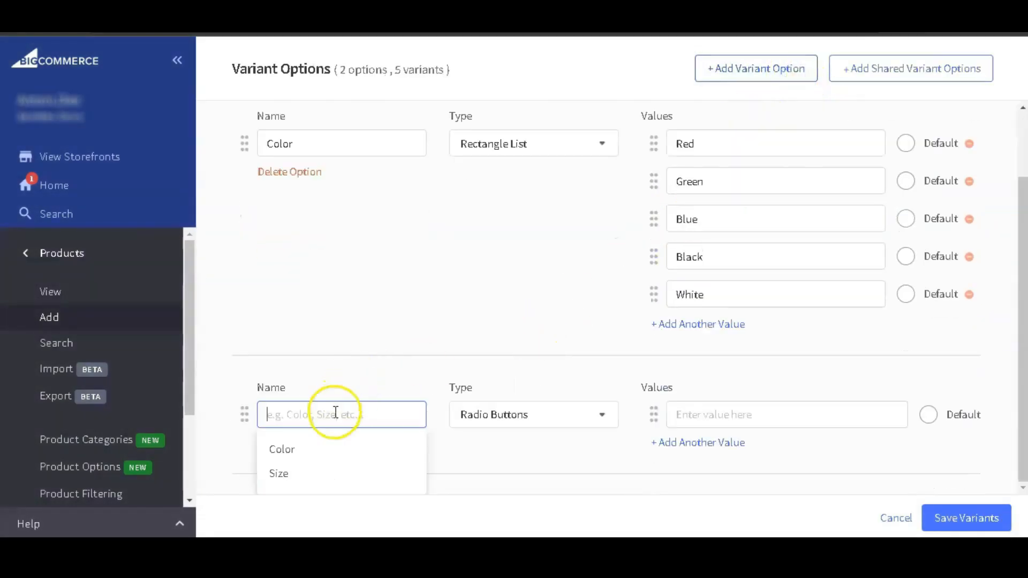
type("Stye")
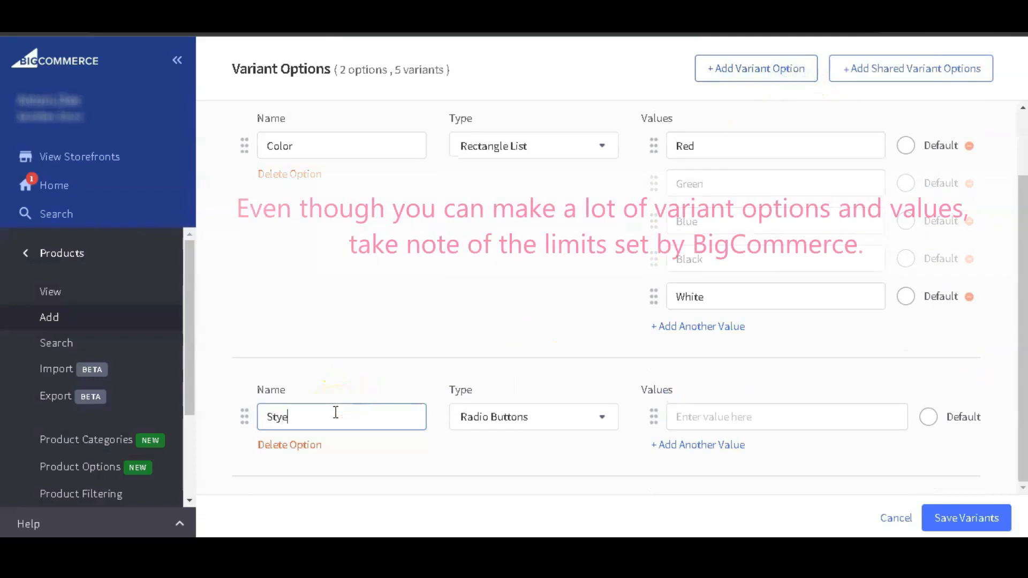
key("BackSpace")
type("le")
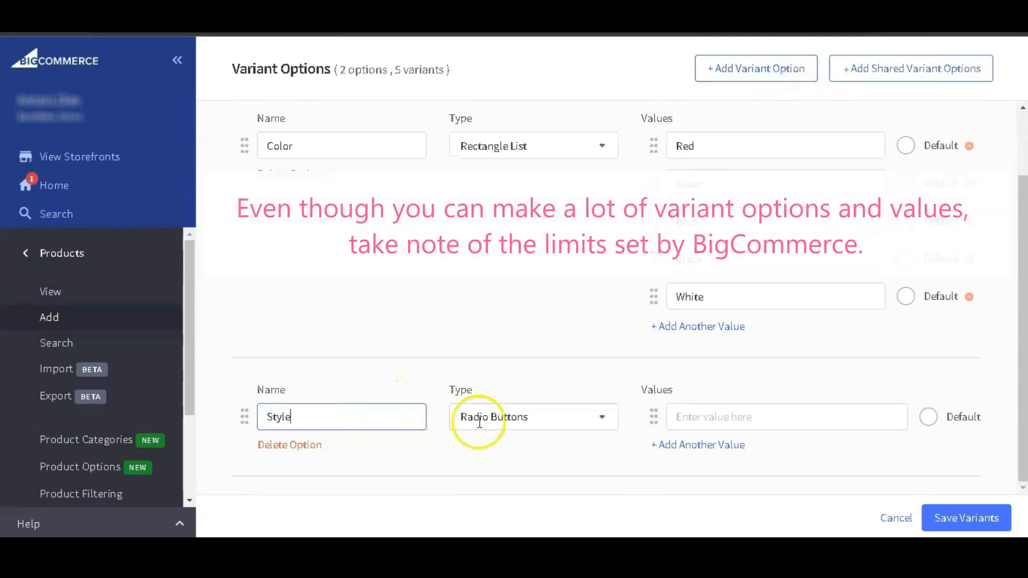
Make the Style option a dropdown with the values Short sleeve and Long sleeve, and save the variants.
left_click(603, 420)
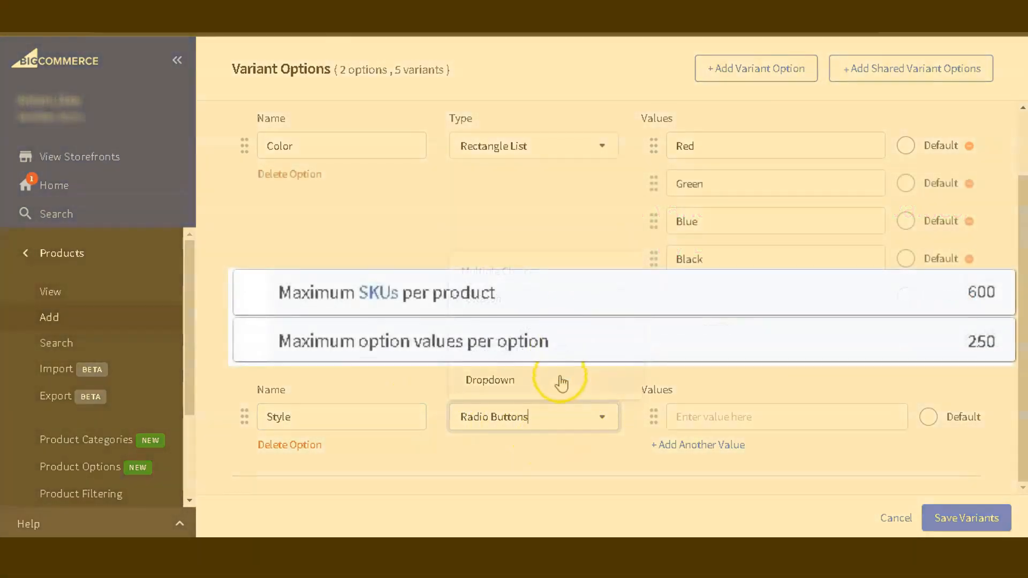
left_click(561, 380)
left_click(706, 417)
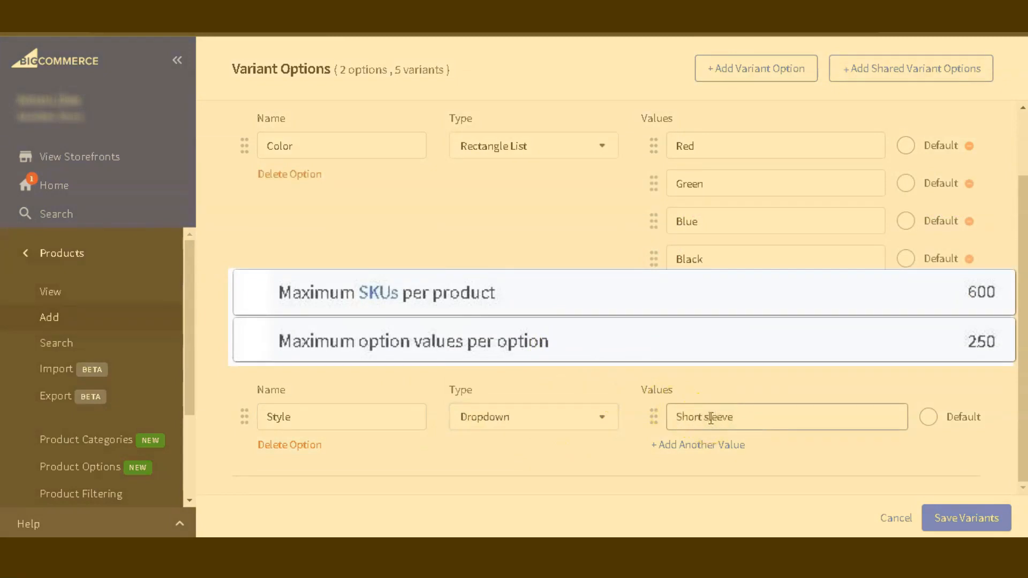
left_click(702, 447)
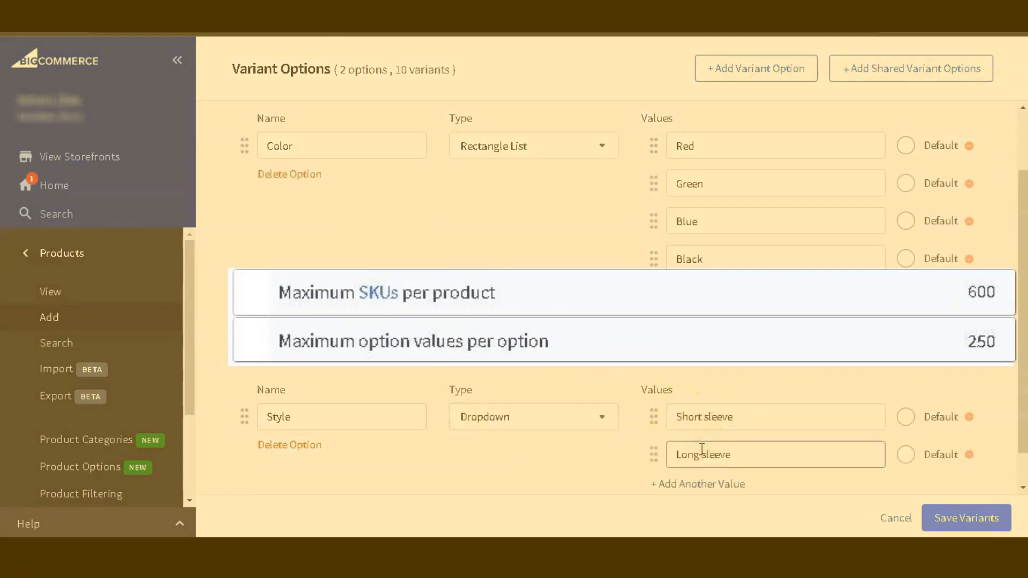
left_click(961, 519)
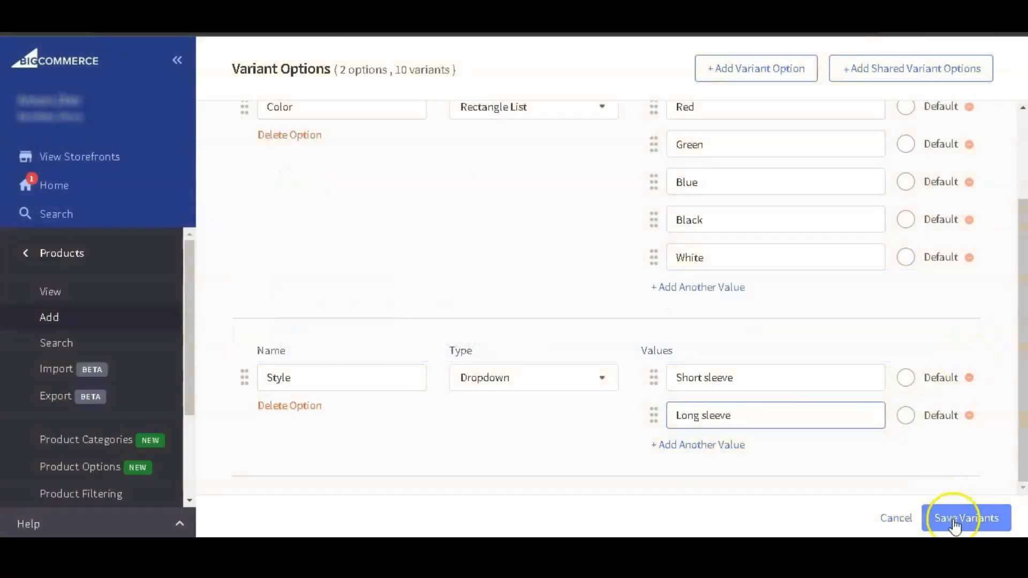
Look over the variants, customizations, storefront details, custom fields and related products sections.
scroll(765, 345, "down", 1)
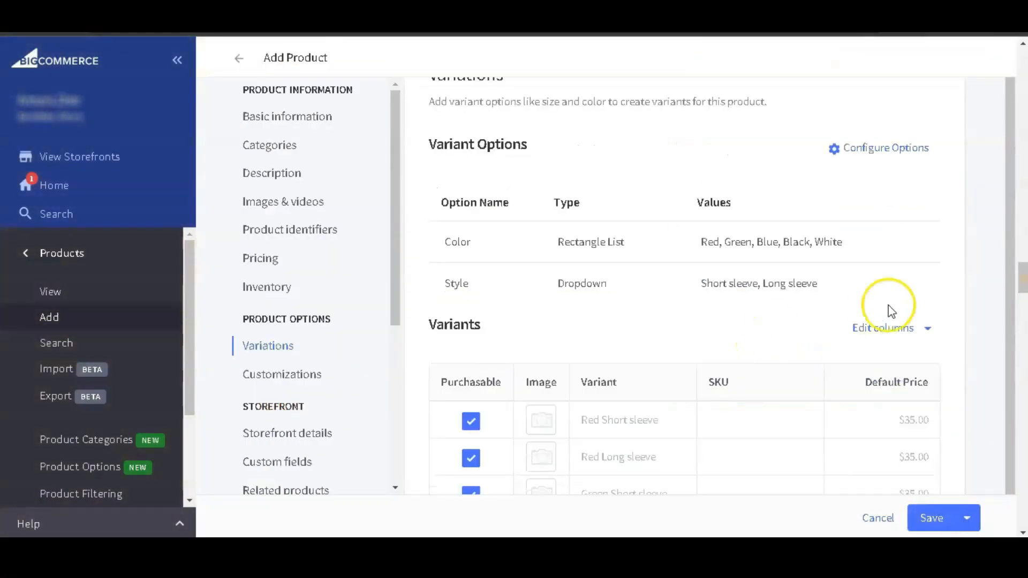
scroll(891, 311, "down", 10)
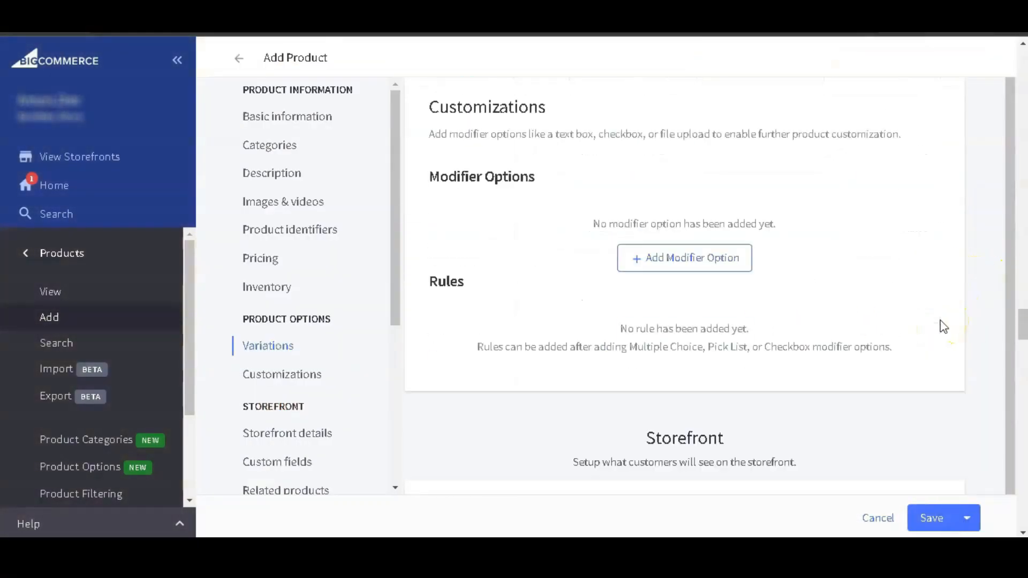
scroll(944, 326, "down", 1)
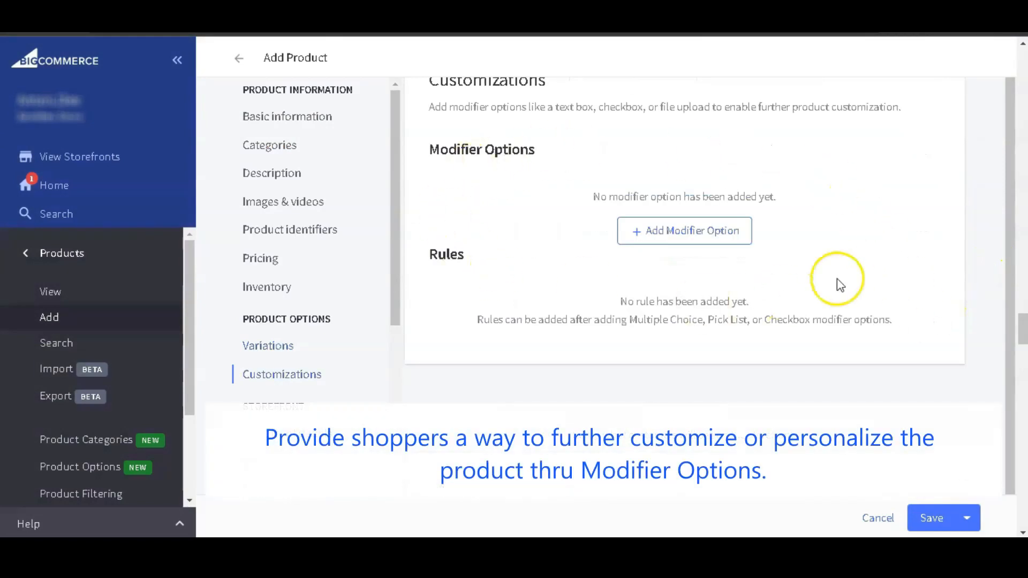
scroll(932, 197, "up", 1)
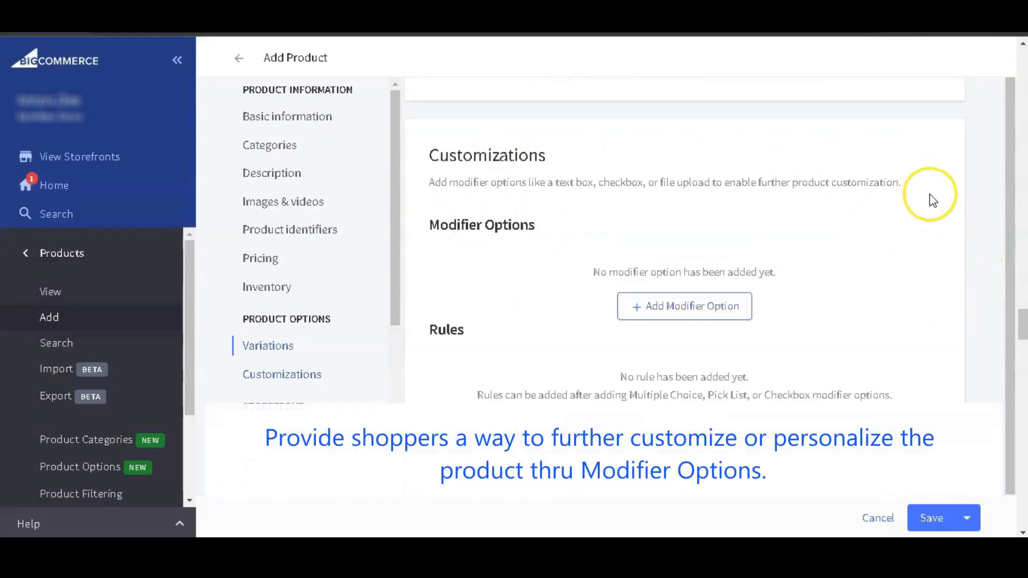
scroll(929, 197, "down", 1)
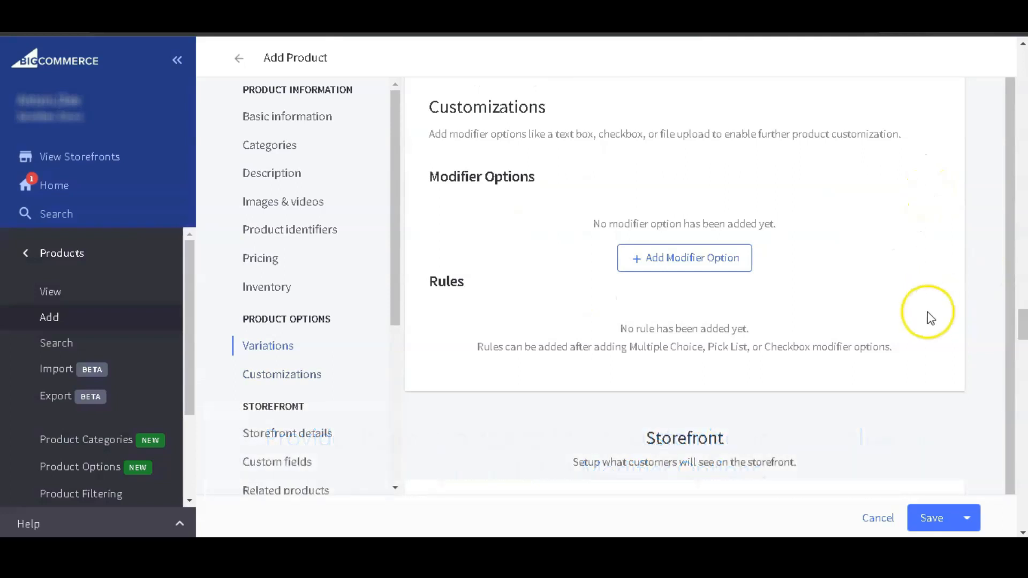
scroll(929, 321, "down", 7)
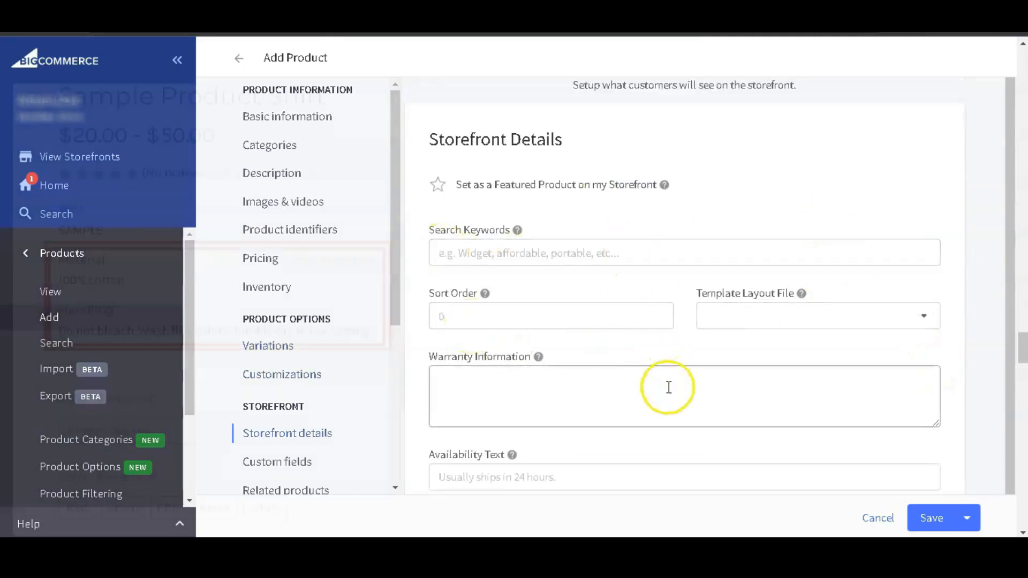
scroll(670, 396, "down", 6)
scroll(673, 410, "down", 1)
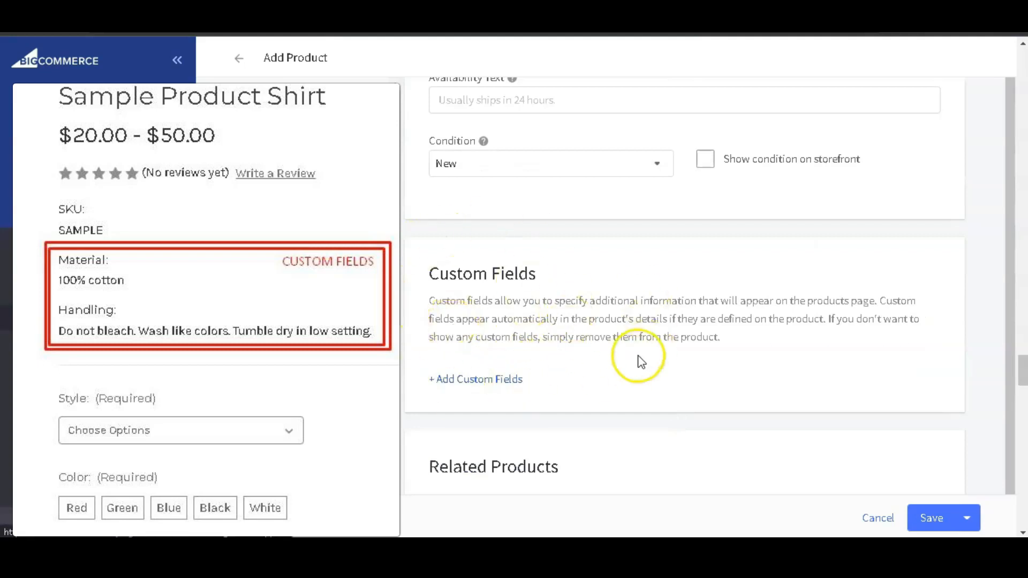
scroll(641, 362, "down", 10)
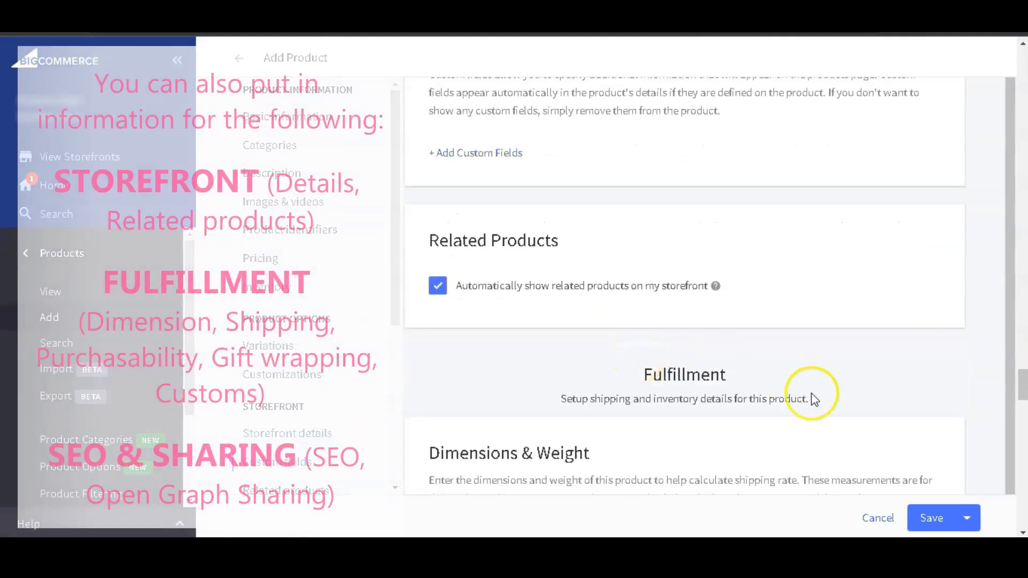
Enable free shipping in the product's shipping details.
scroll(816, 391, "down", 2)
left_click(706, 368)
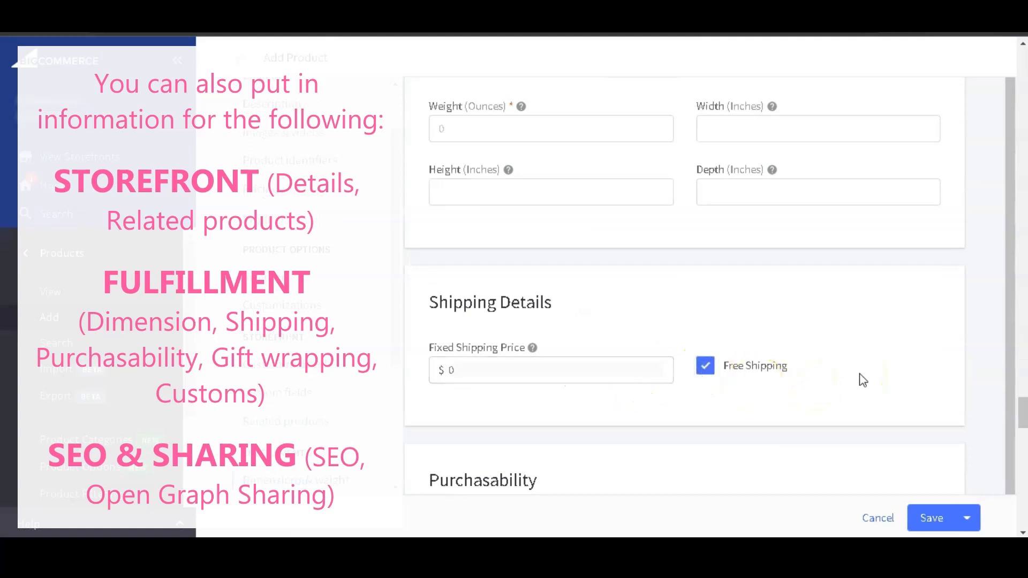
scroll(864, 381, "down", 5)
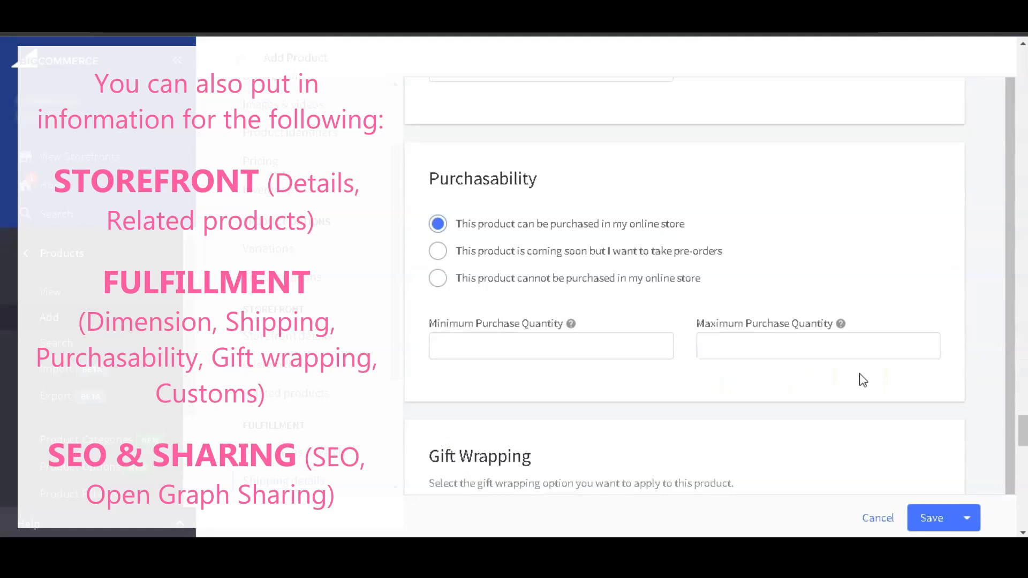
Look over the purchasability, gift wrapping, customs, SEO and Open Graph sharing sections, and try to save the product.
scroll(864, 380, "down", 5)
scroll(861, 374, "down", 4)
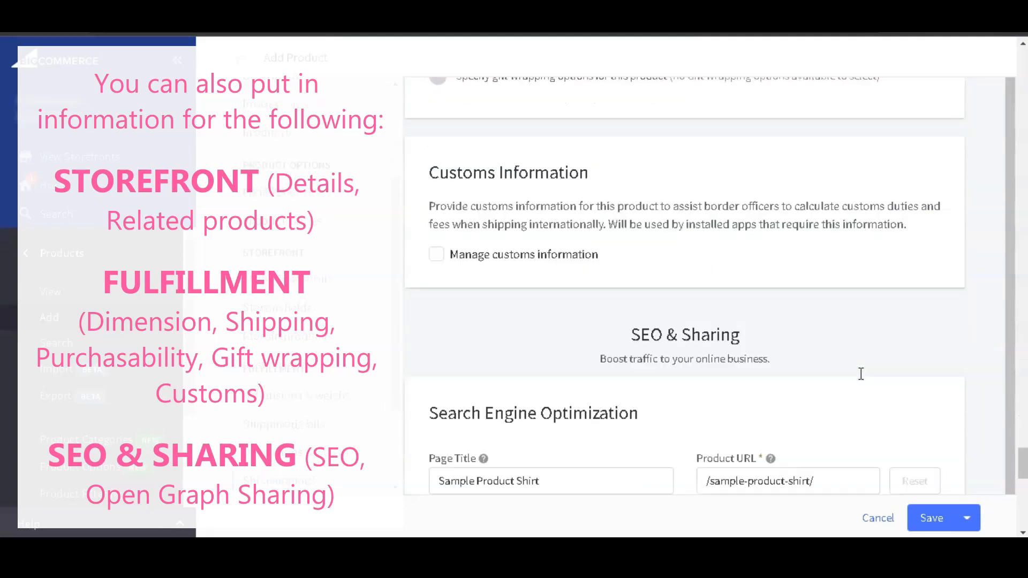
scroll(859, 374, "down", 4)
scroll(857, 368, "down", 5)
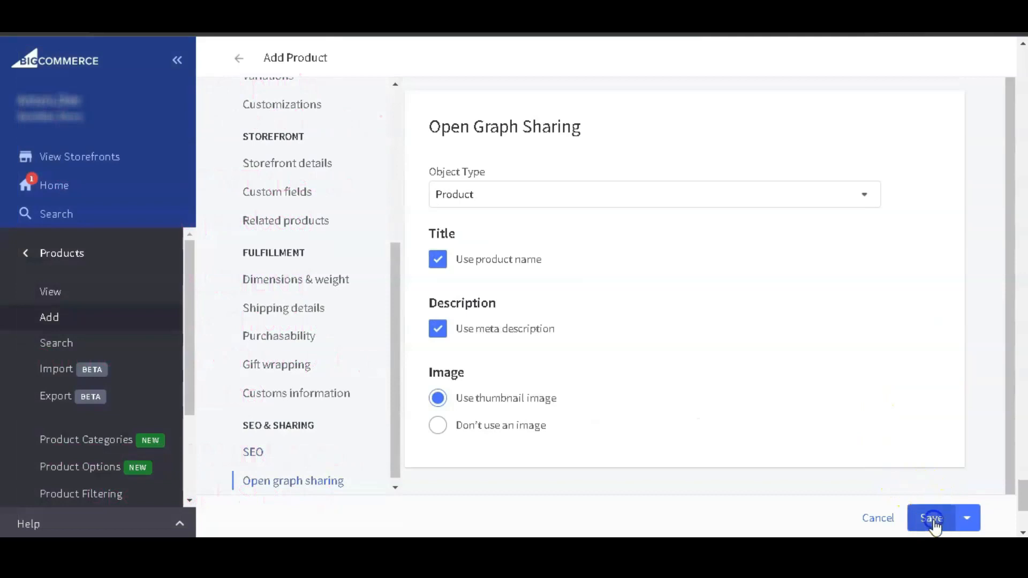
left_click(932, 518)
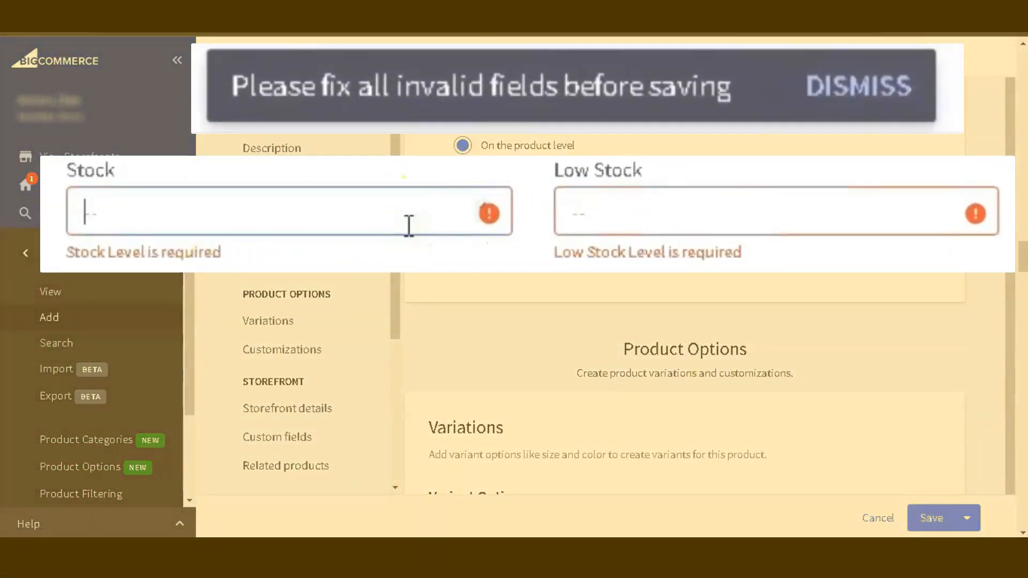
Set the product's stock level to 100 and its low stock level to 20, and save the product.
type("100")
left_click(757, 224)
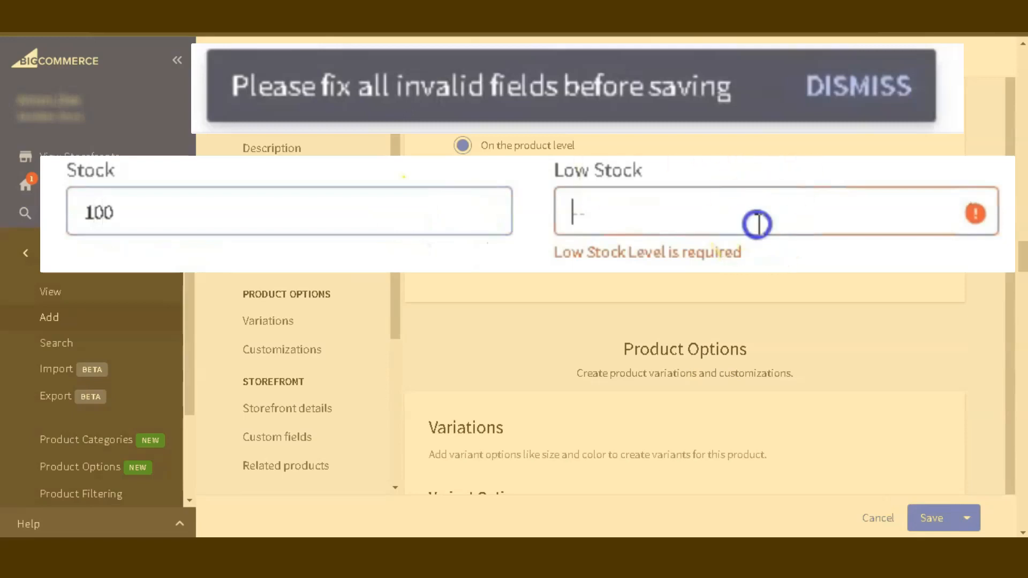
type("20")
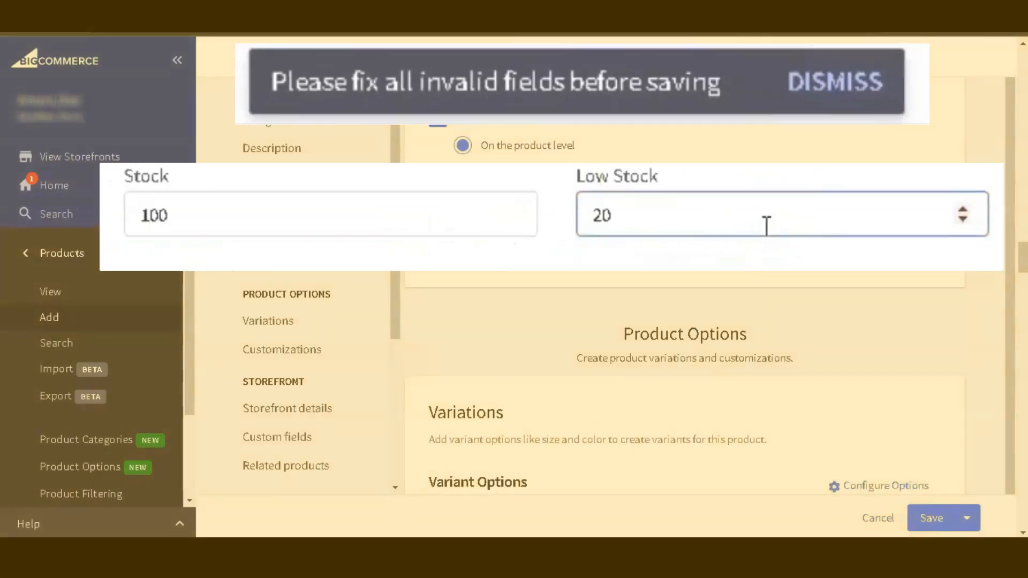
left_click(921, 518)
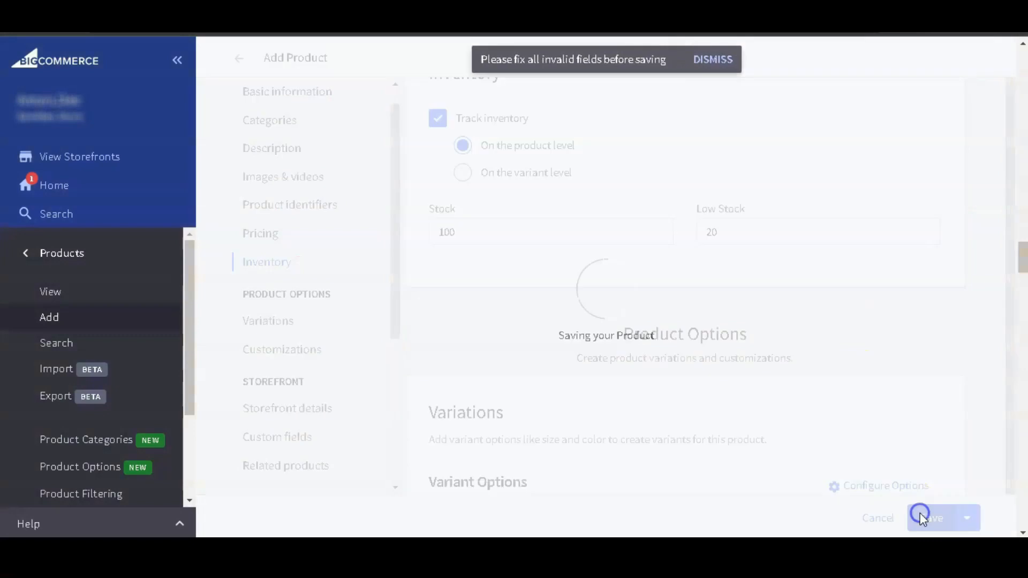
Review the saved product through its variants table, switch inventory tracking to the variant level and go to the variants' stock settings.
scroll(859, 401, "down", 10)
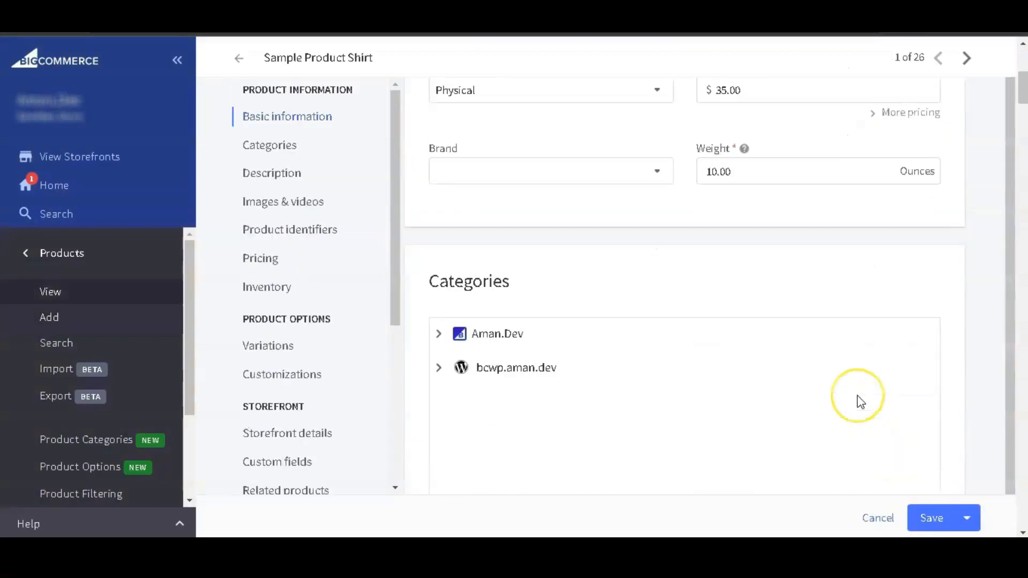
scroll(860, 402, "down", 15)
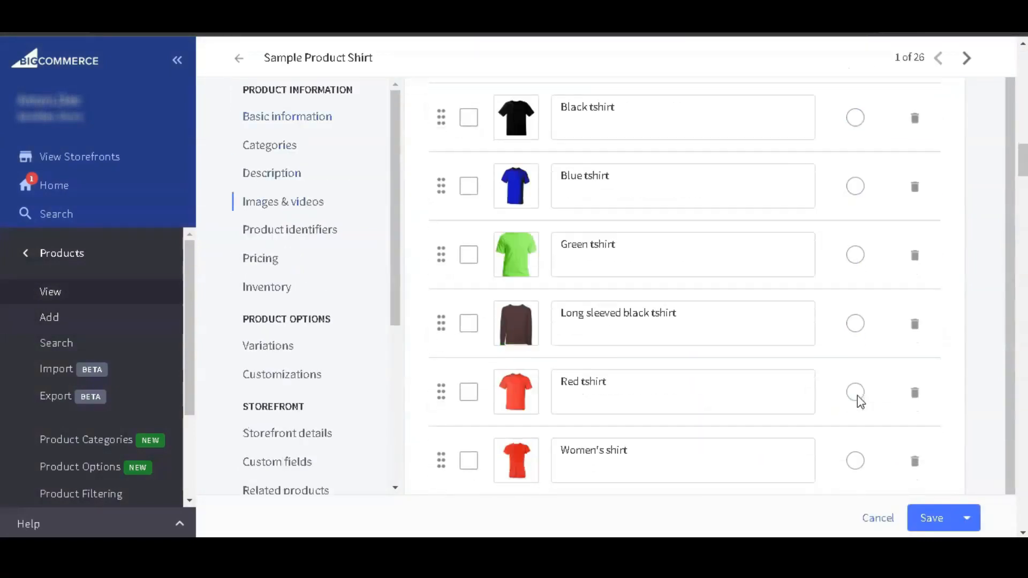
scroll(861, 401, "down", 15)
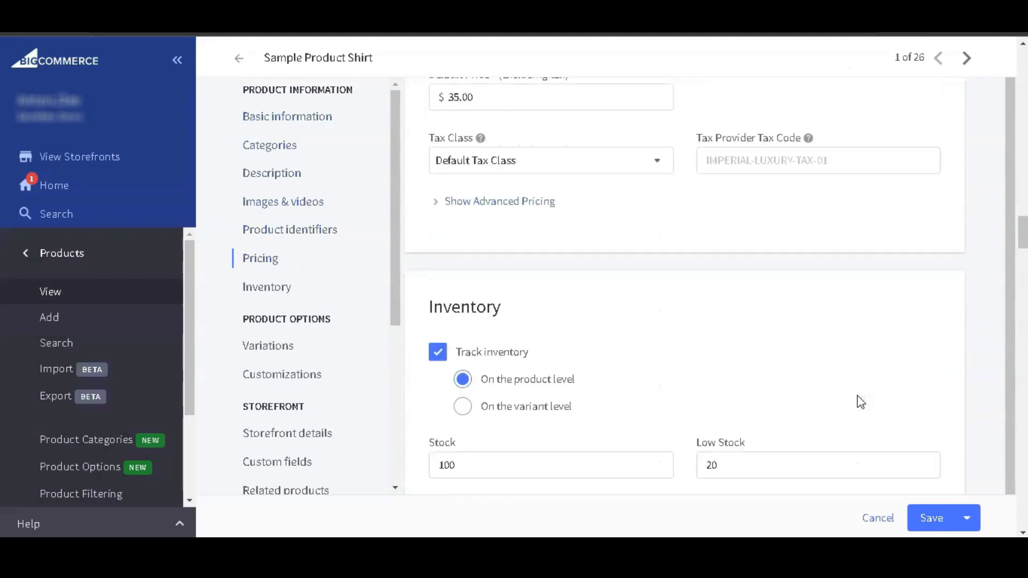
scroll(861, 402, "down", 6)
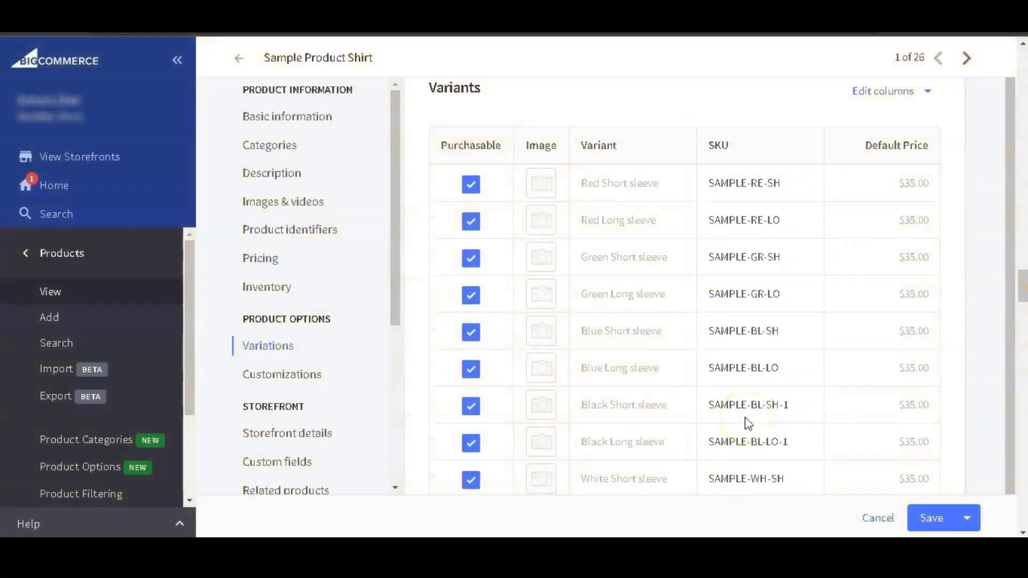
scroll(832, 169, "up", 5)
scroll(897, 181, "up", 7)
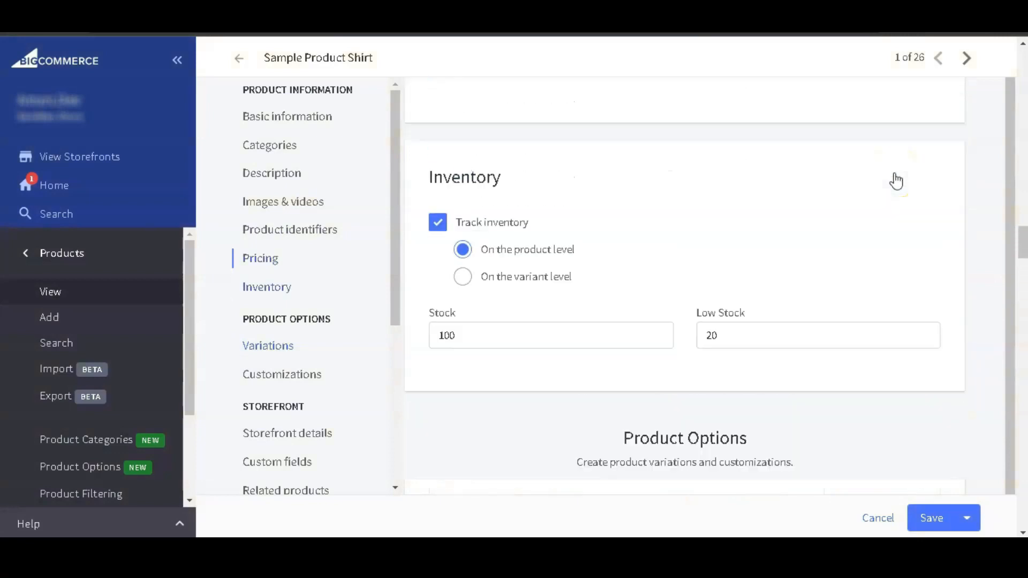
left_click(552, 276)
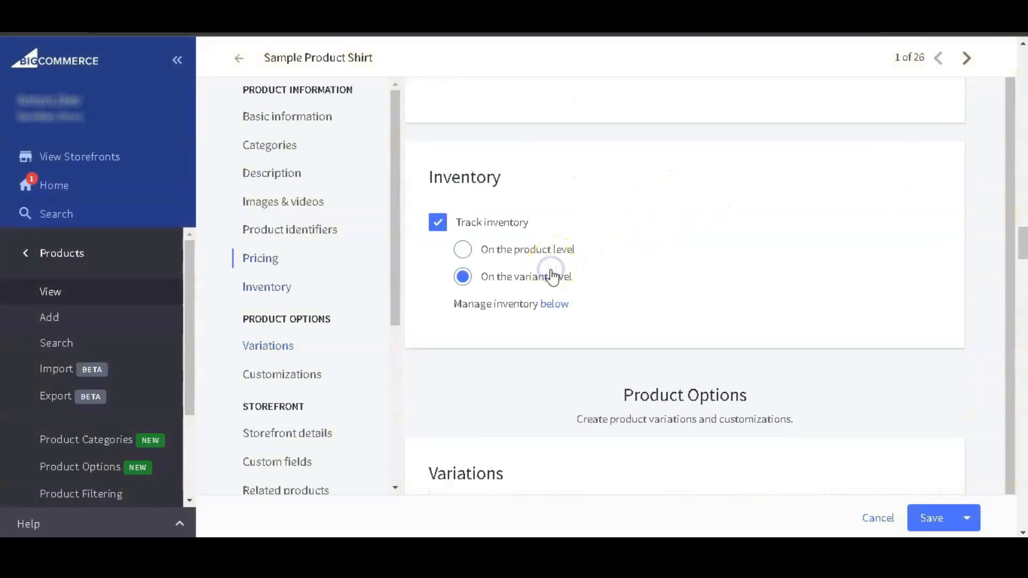
left_click(565, 303)
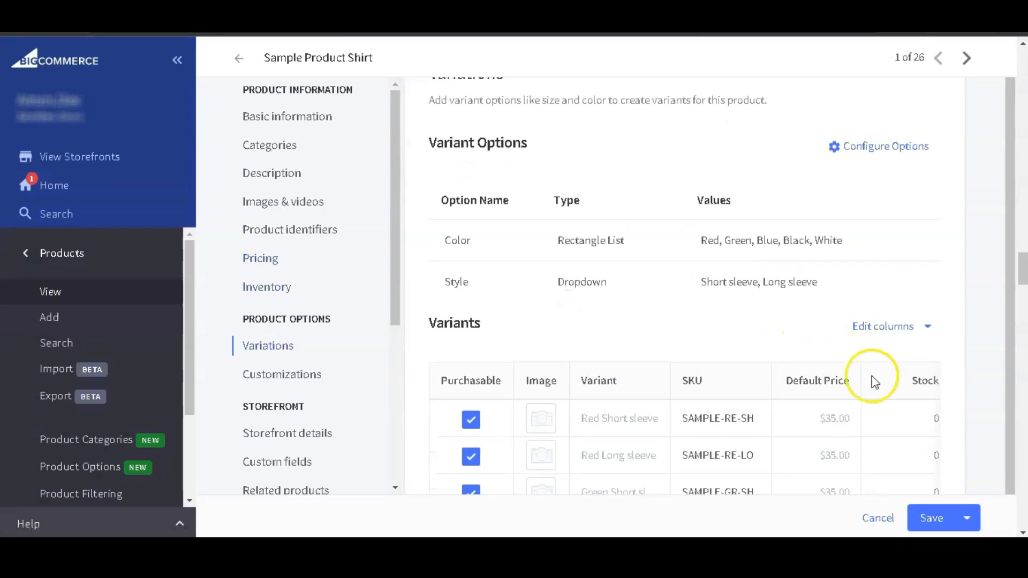
View Sample Product Shirt on the storefront and browse its image thumbnails forward and back.
scroll(926, 343, "down", 5)
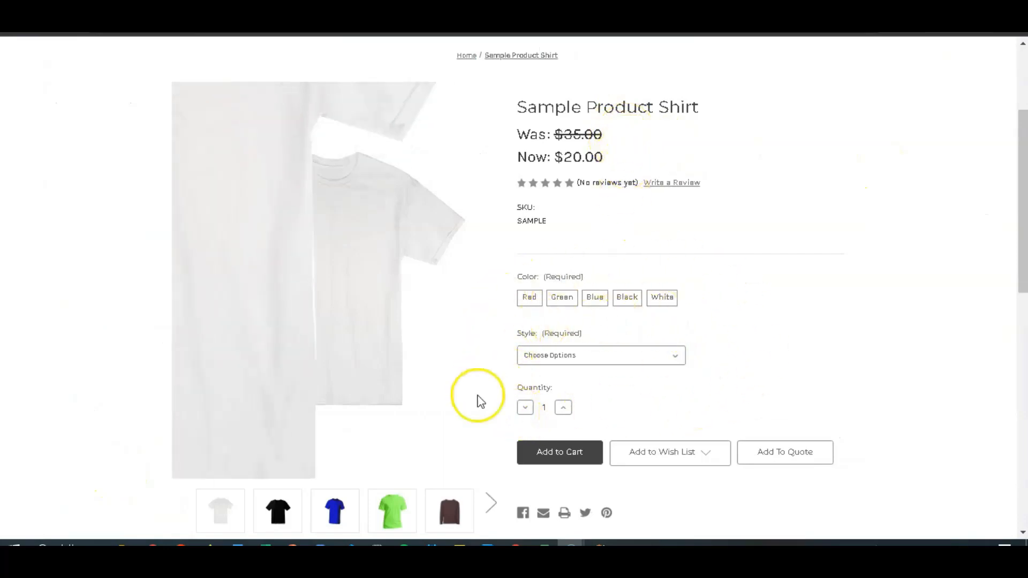
left_click(491, 509)
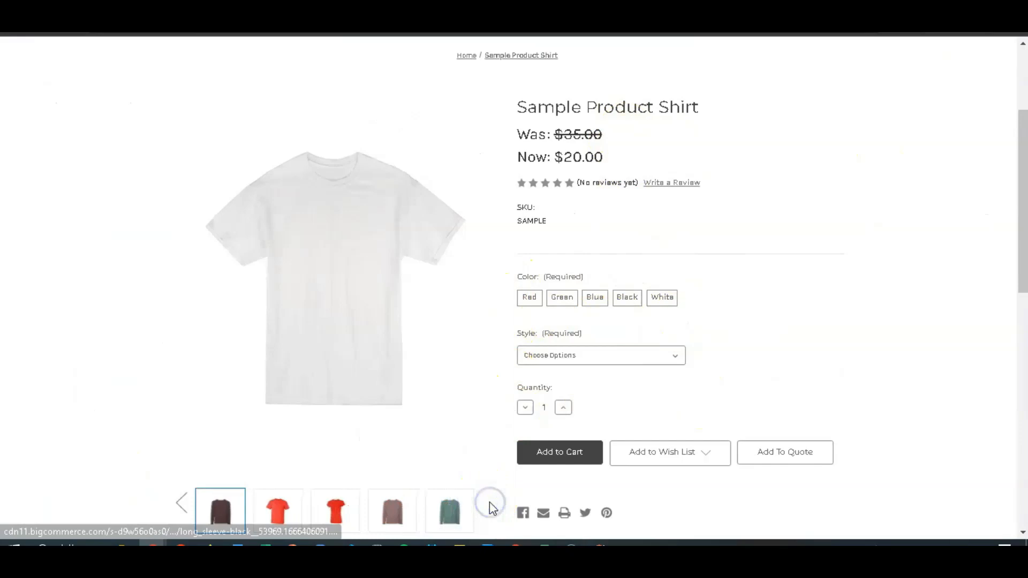
left_click(185, 509)
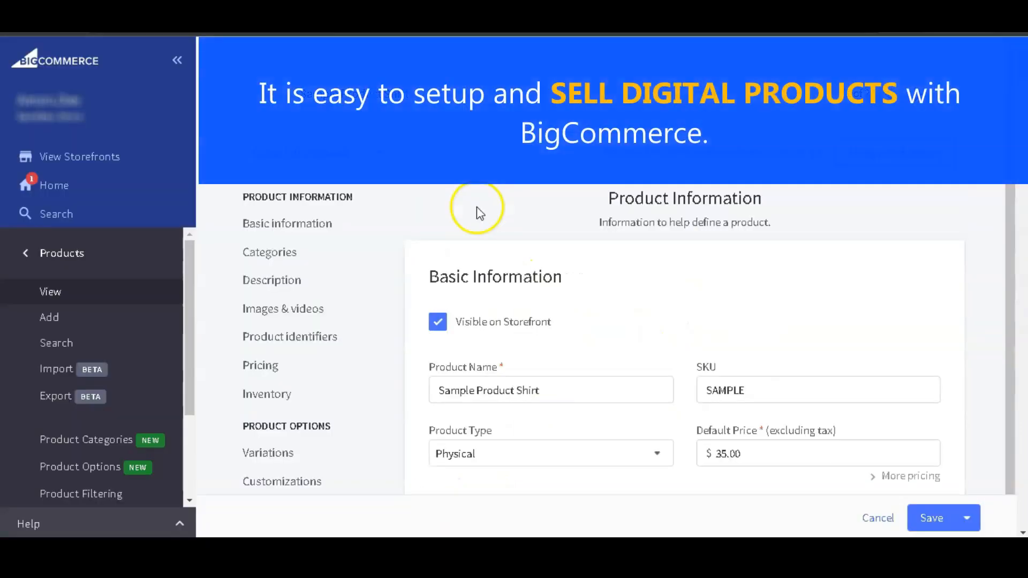
Change the product type of Sample Product Shirt to Digital.
scroll(477, 206, "down", 1)
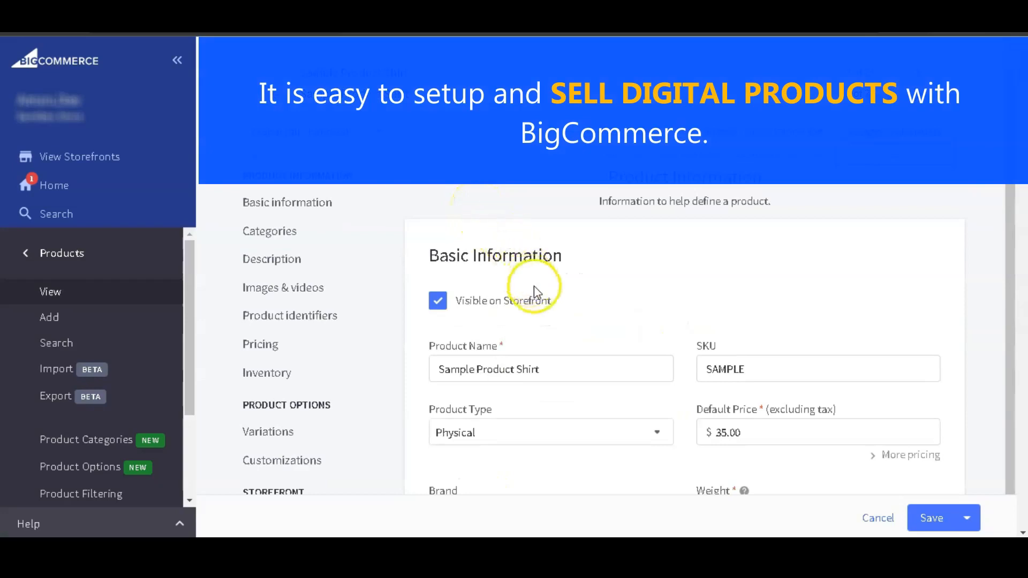
scroll(535, 289, "down", 3)
left_click(657, 243)
left_click(540, 302)
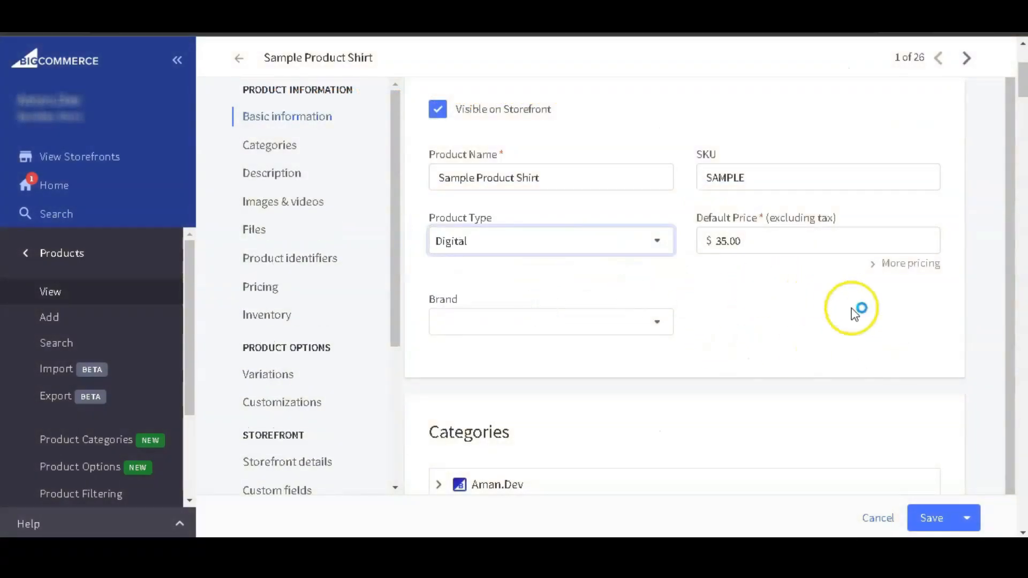
Examine the Files section for the digital product and look over the inventory and fulfillment sections.
scroll(572, 334, "down", 6)
scroll(907, 287, "down", 15)
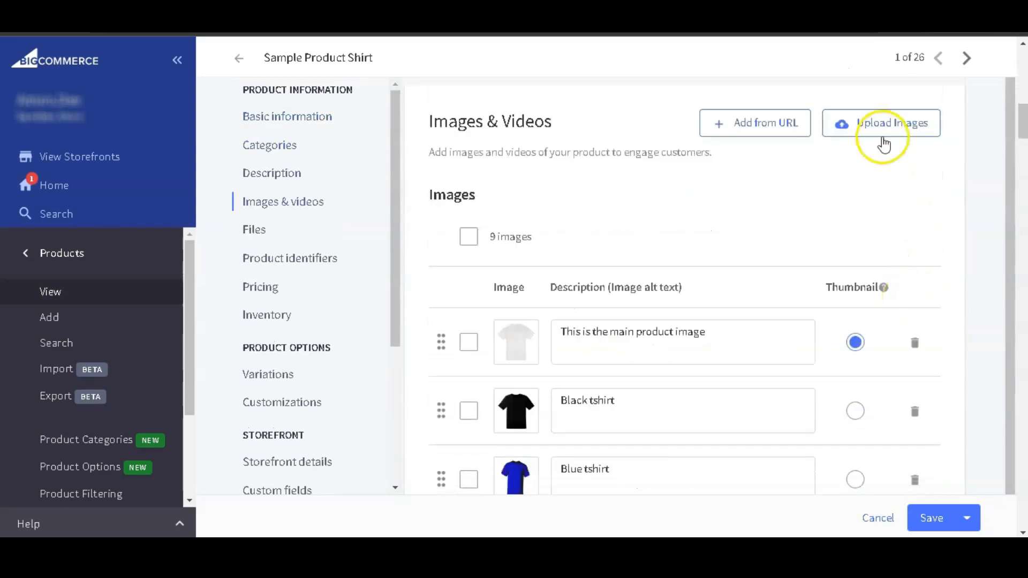
scroll(947, 269, "down", 3)
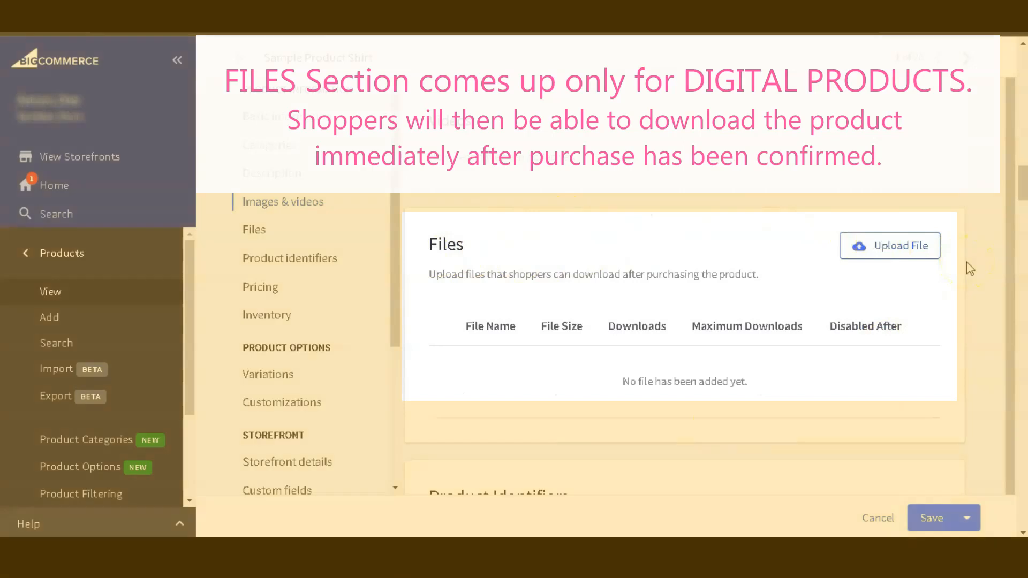
scroll(966, 262, "down", 4)
scroll(966, 262, "down", 20)
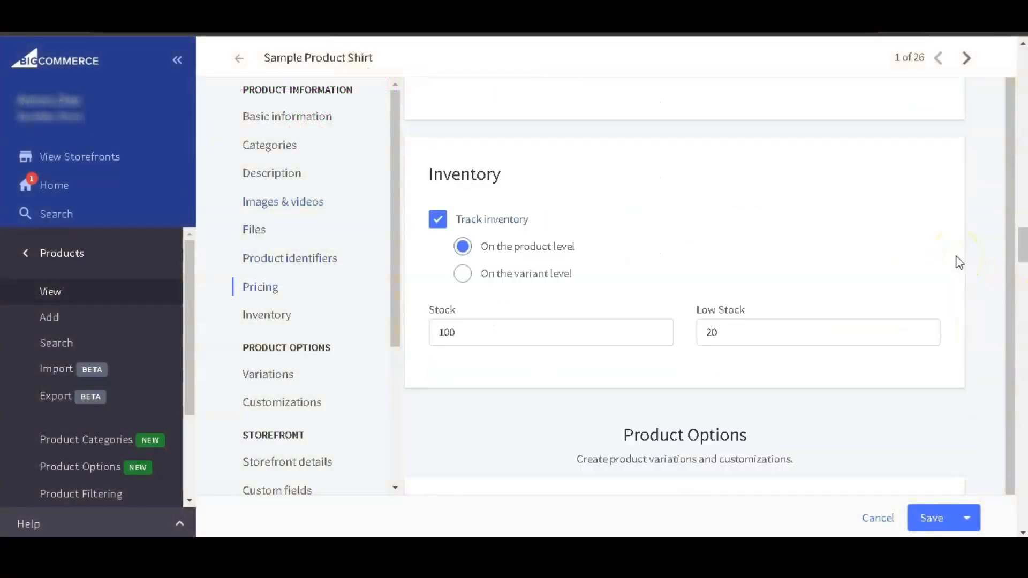
scroll(960, 262, "down", 4)
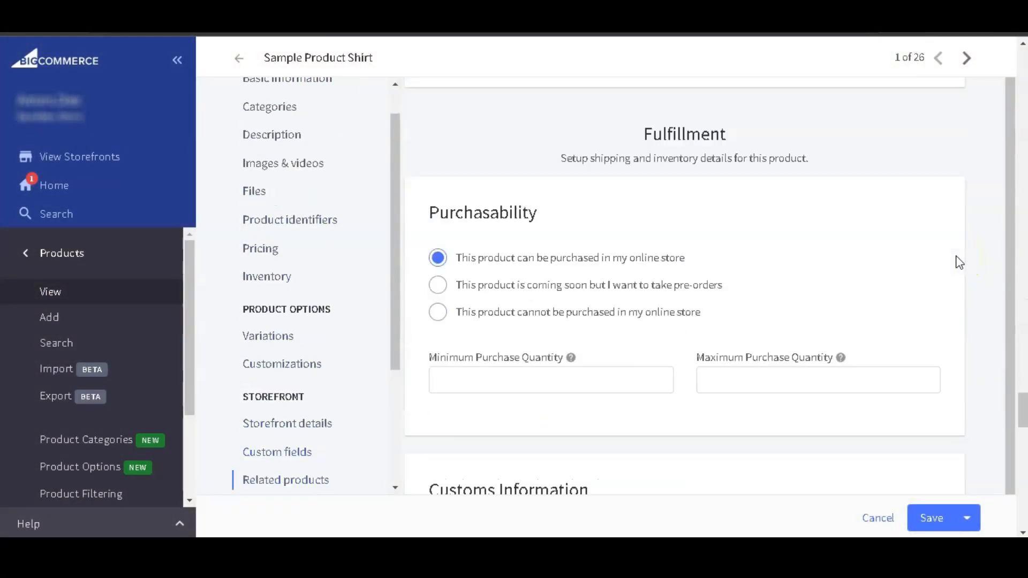